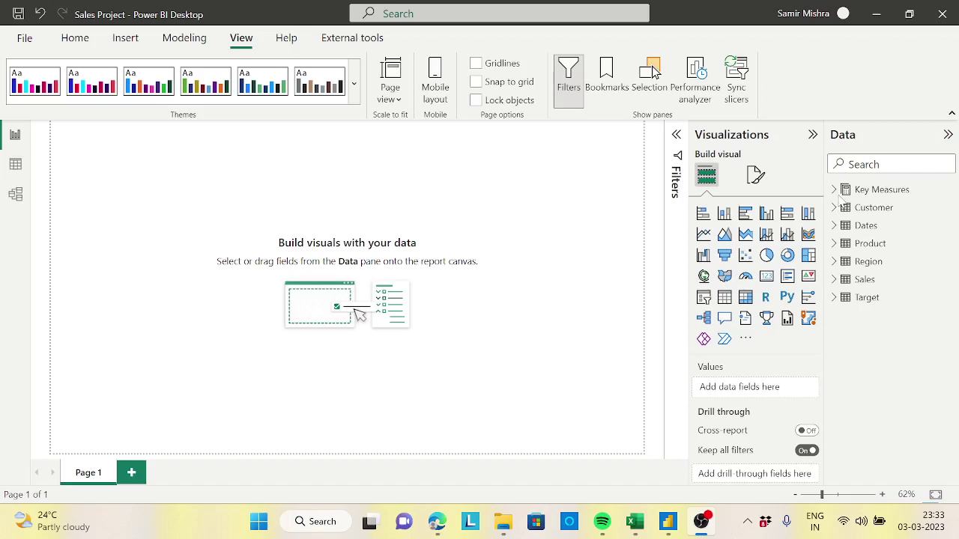
Add a slicer on Product > Sub-Category at the left of the page, stretched tall.
{"action": "left_click", "coordinate": [667, 522]}
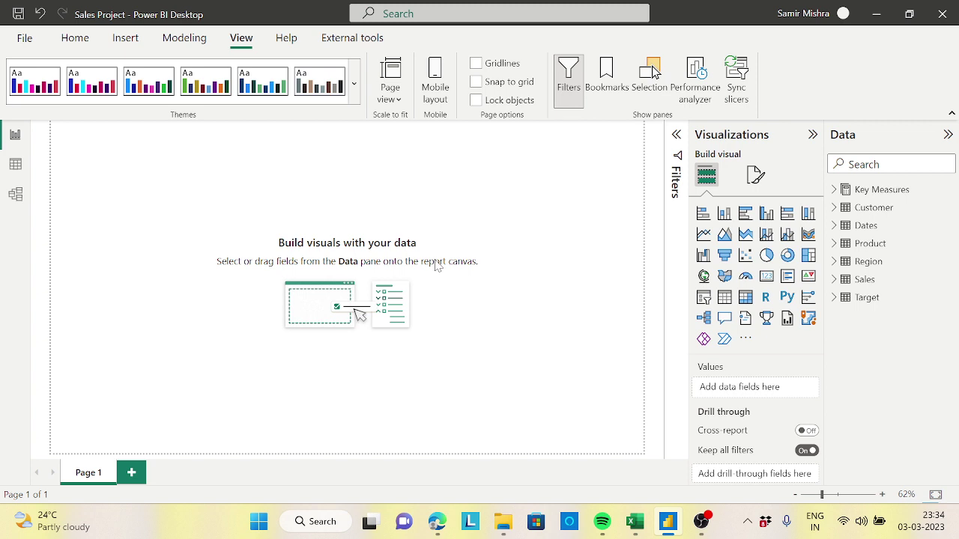
{"action": "left_click", "coordinate": [703, 298]}
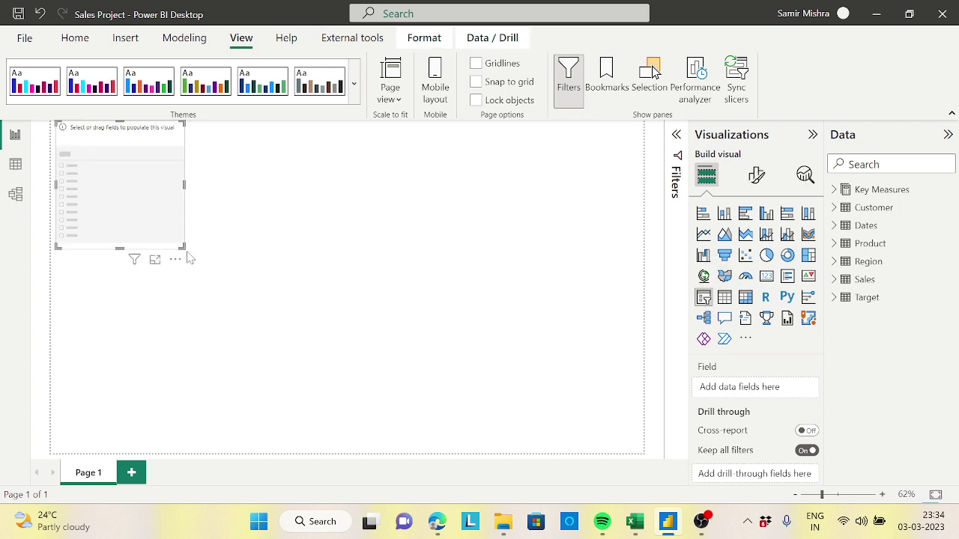
{"action": "left_click_drag", "start_coordinate": [184, 248], "coordinate": [196, 421]}
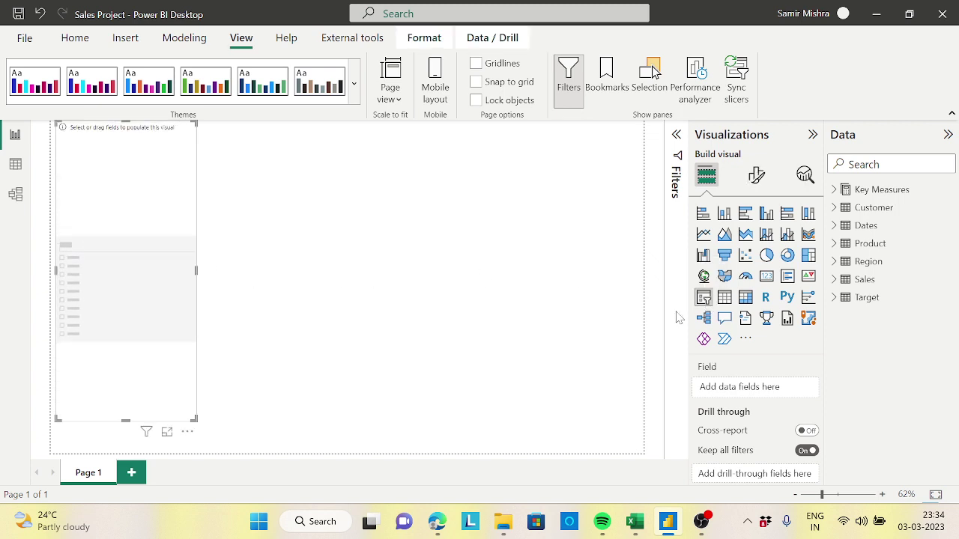
{"action": "left_click", "coordinate": [834, 244]}
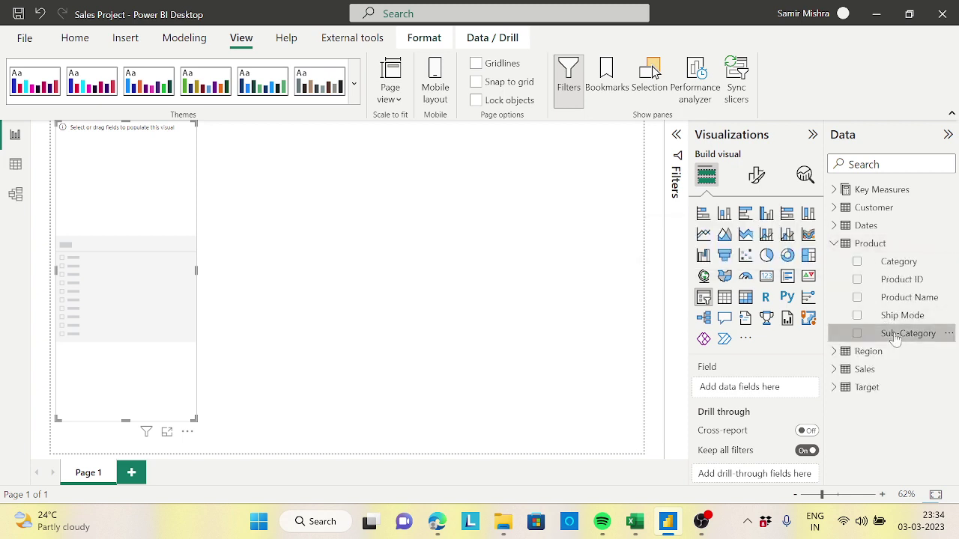
{"action": "left_click_drag", "start_coordinate": [895, 337], "coordinate": [126, 261]}
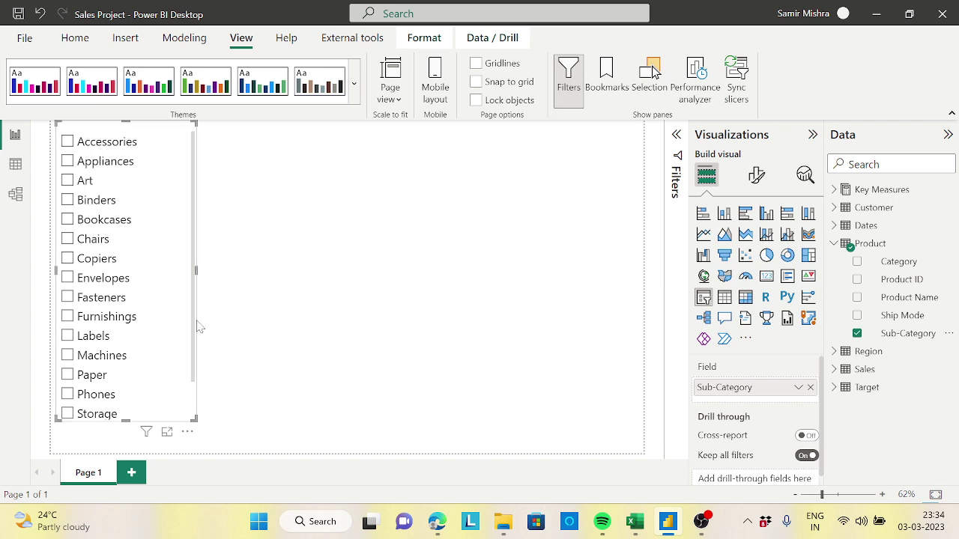
{"action": "left_click_drag", "start_coordinate": [194, 418], "coordinate": [192, 458]}
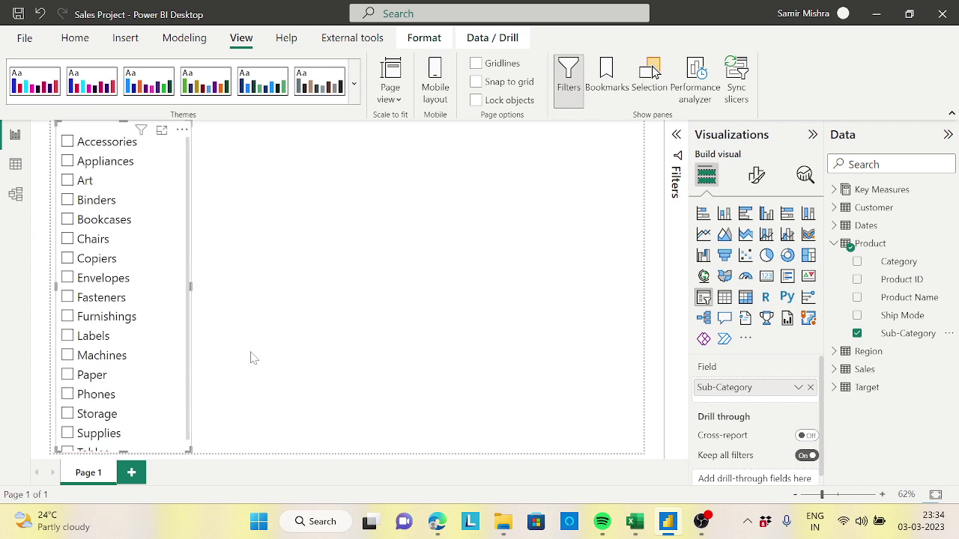
{"action": "left_click", "coordinate": [755, 176]}
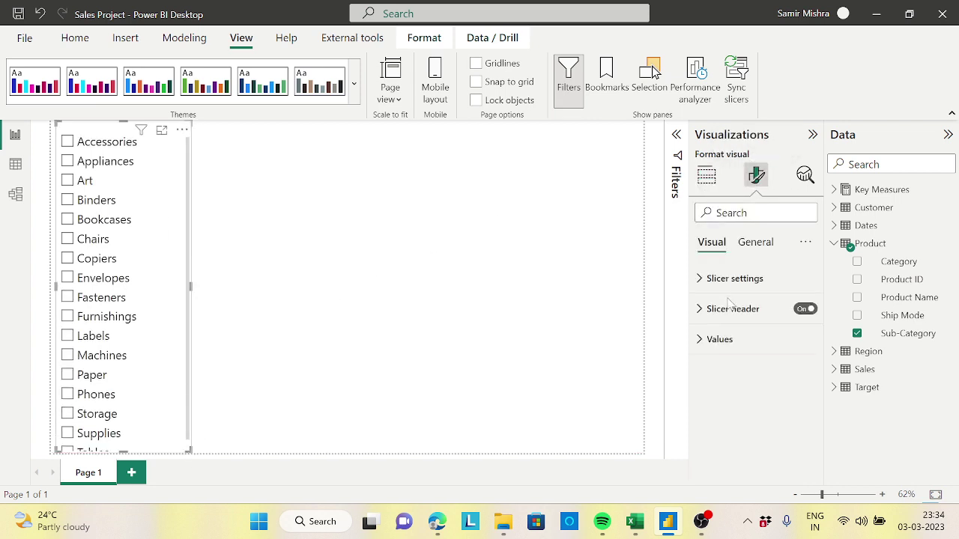
{"action": "left_click", "coordinate": [433, 251]}
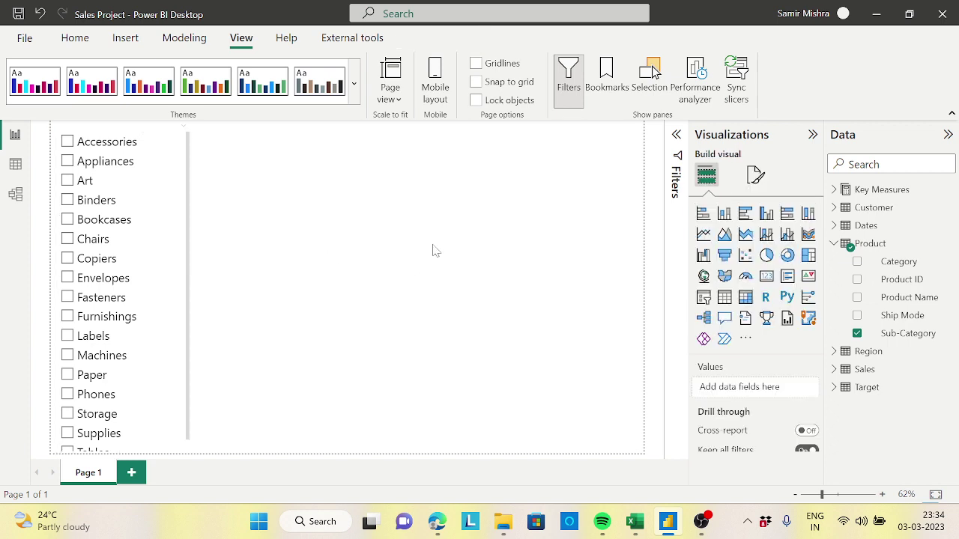
Add a widened table beside the slicer with Sub-Category and Key Measures > Net Sales columns.
{"action": "left_click", "coordinate": [724, 298]}
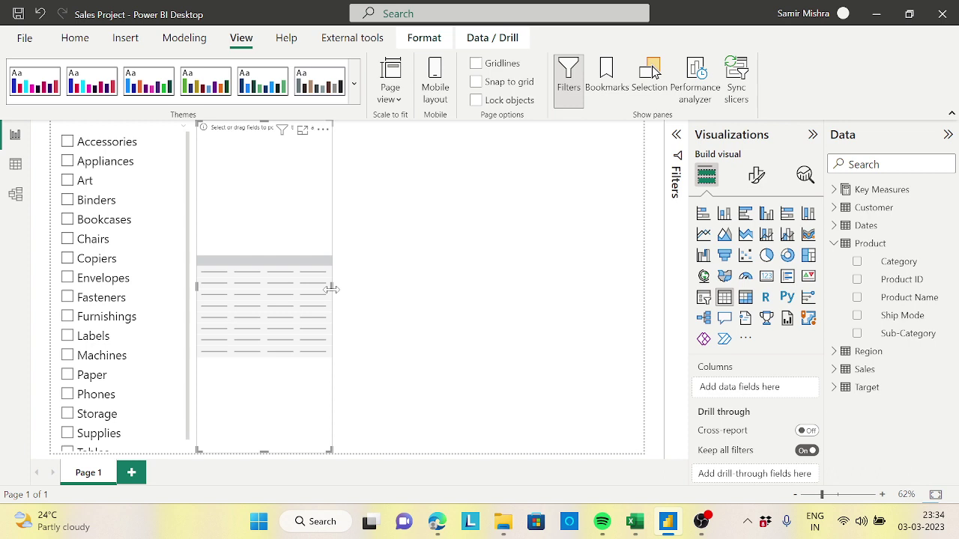
{"action": "left_click_drag", "start_coordinate": [331, 288], "coordinate": [567, 289]}
{"action": "left_click_drag", "start_coordinate": [413, 274], "coordinate": [449, 293]}
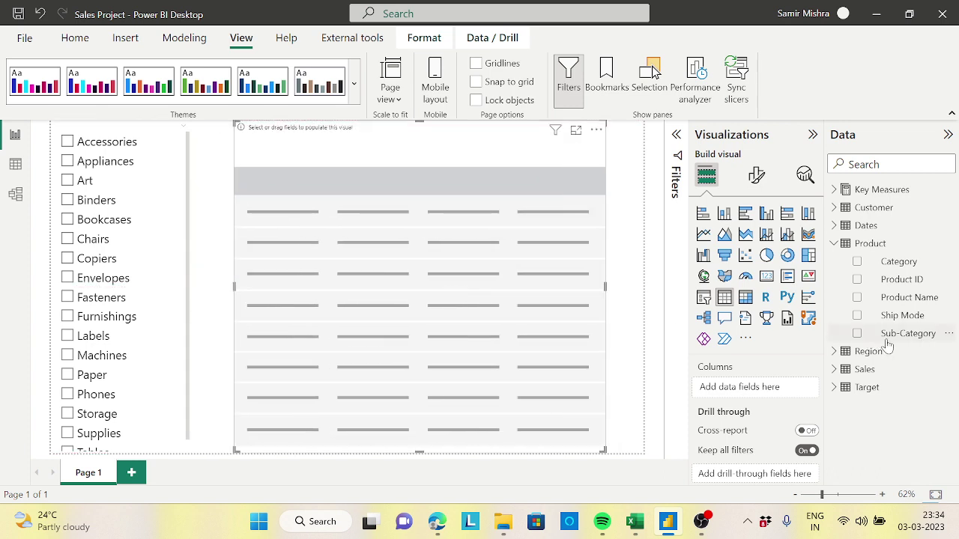
{"action": "left_click_drag", "start_coordinate": [887, 342], "coordinate": [441, 284]}
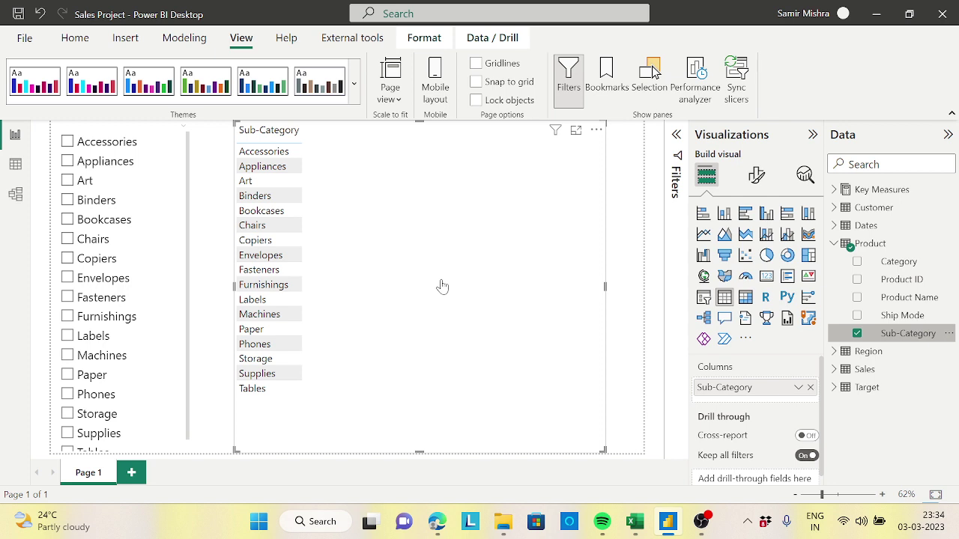
{"action": "left_click", "coordinate": [834, 190]}
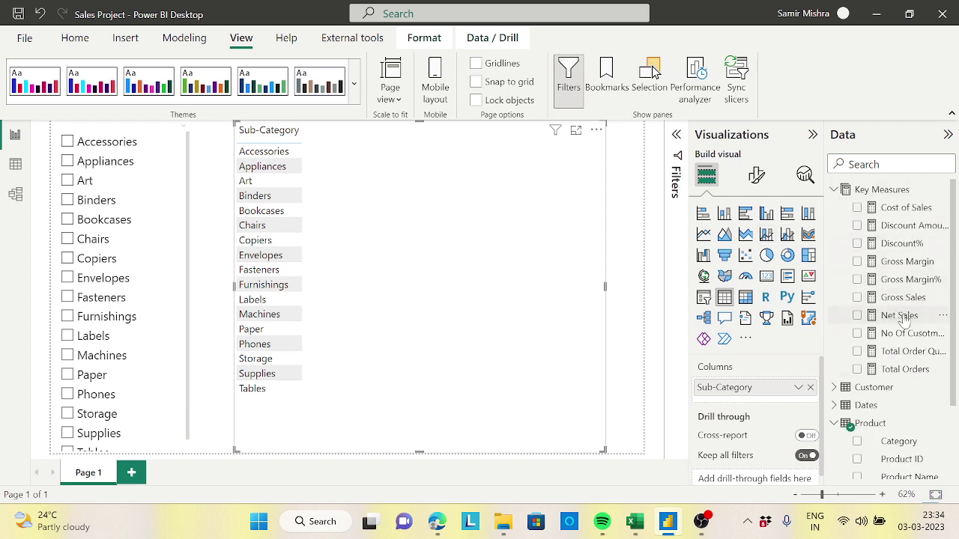
{"action": "left_click_drag", "start_coordinate": [904, 319], "coordinate": [457, 223]}
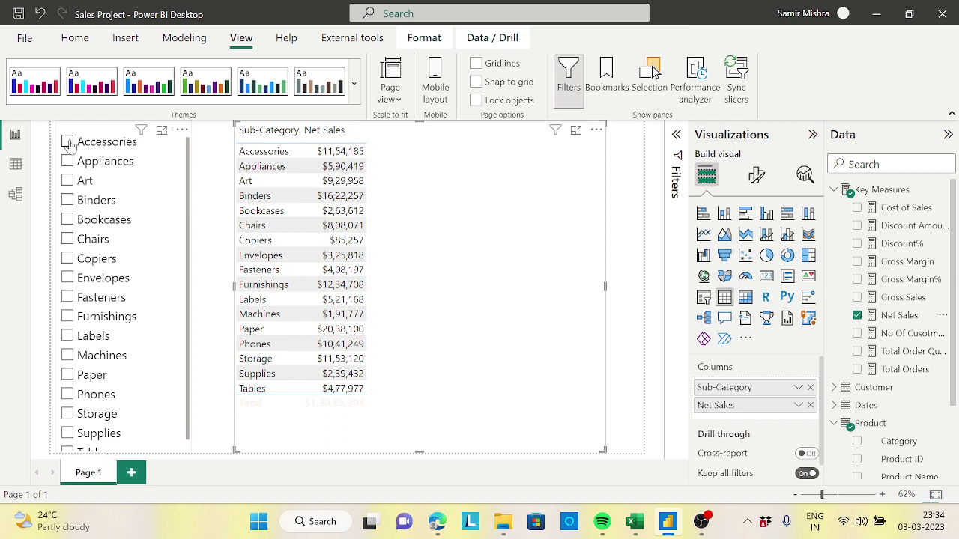
Tick Accessories, Appliances, Art, Binders, Bookcases and Chairs in the slicer.
{"action": "left_click", "coordinate": [67, 143]}
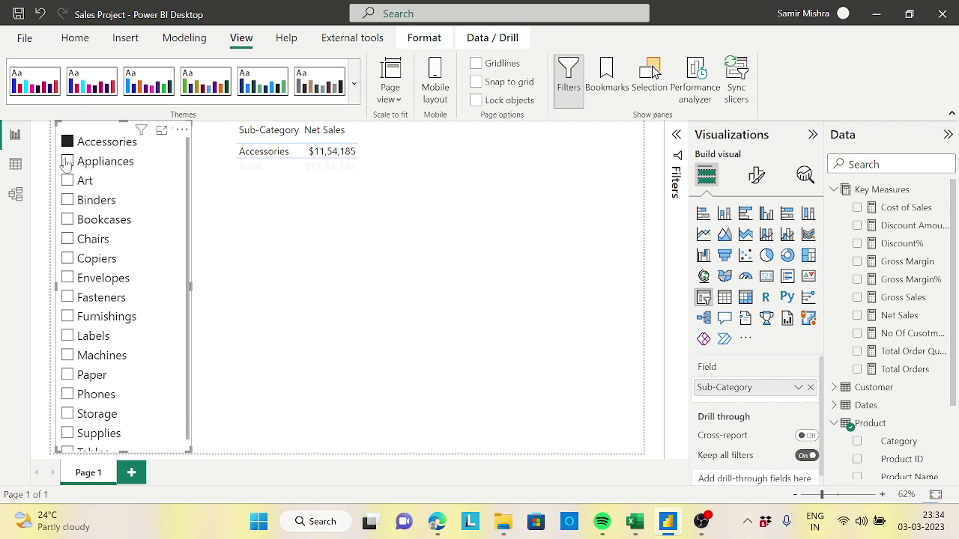
{"action": "left_click", "coordinate": [67, 161]}
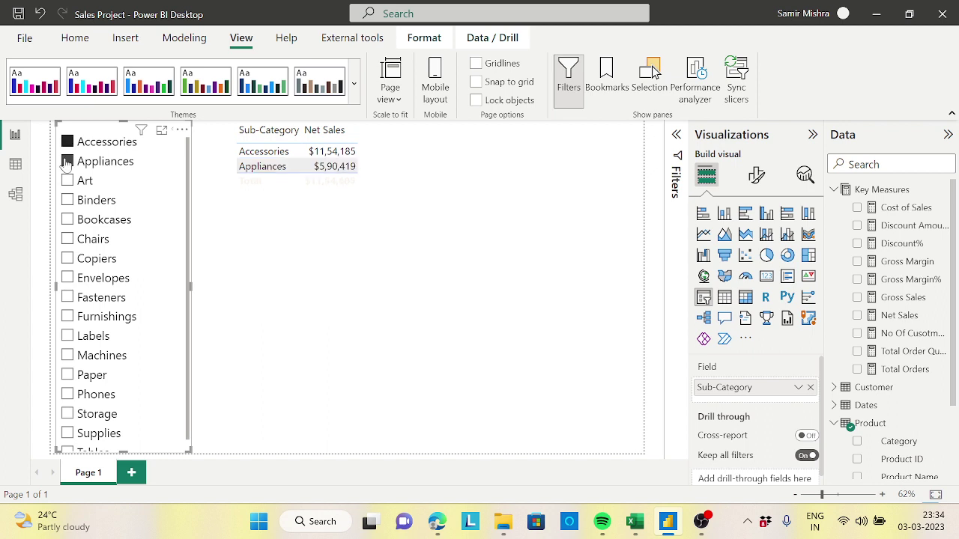
{"action": "left_click", "coordinate": [68, 181]}
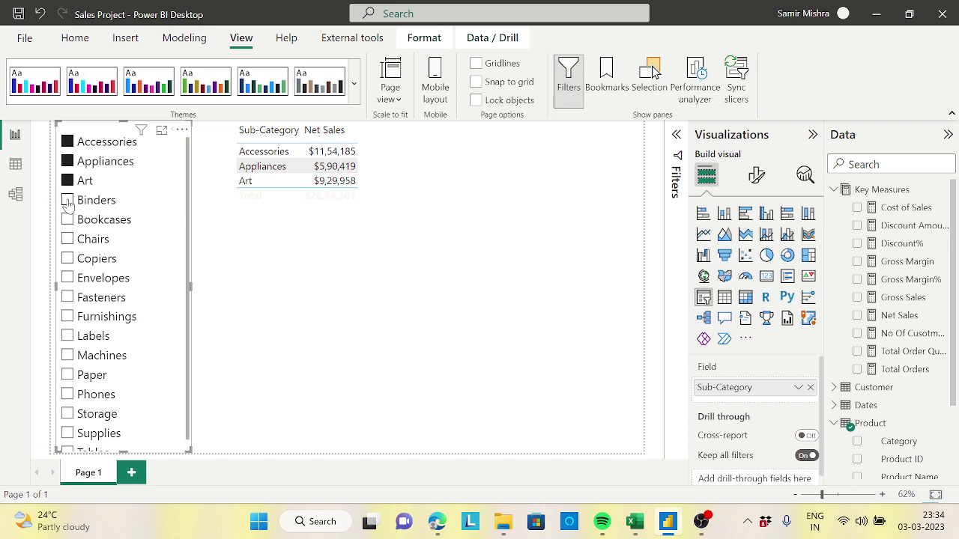
{"action": "left_click", "coordinate": [67, 200]}
{"action": "left_click", "coordinate": [68, 220]}
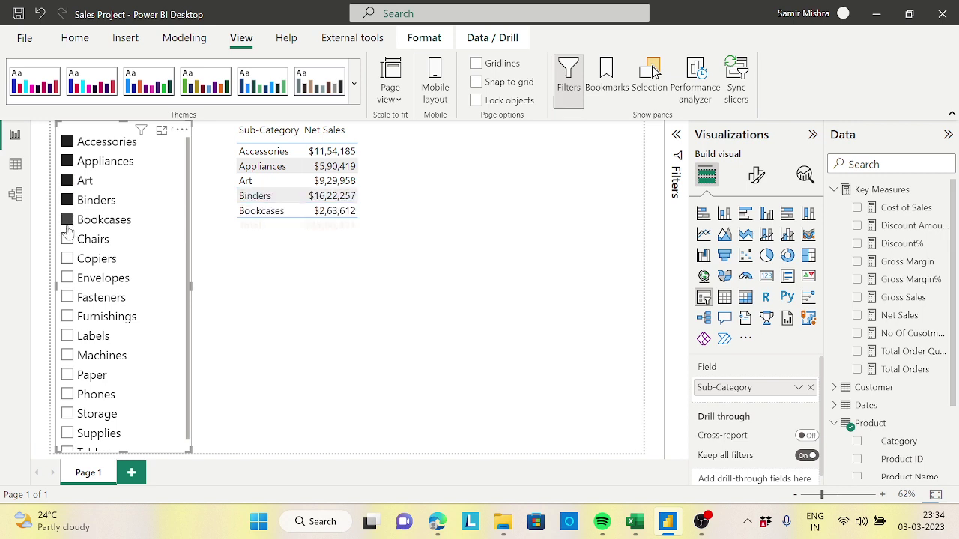
{"action": "left_click", "coordinate": [67, 239]}
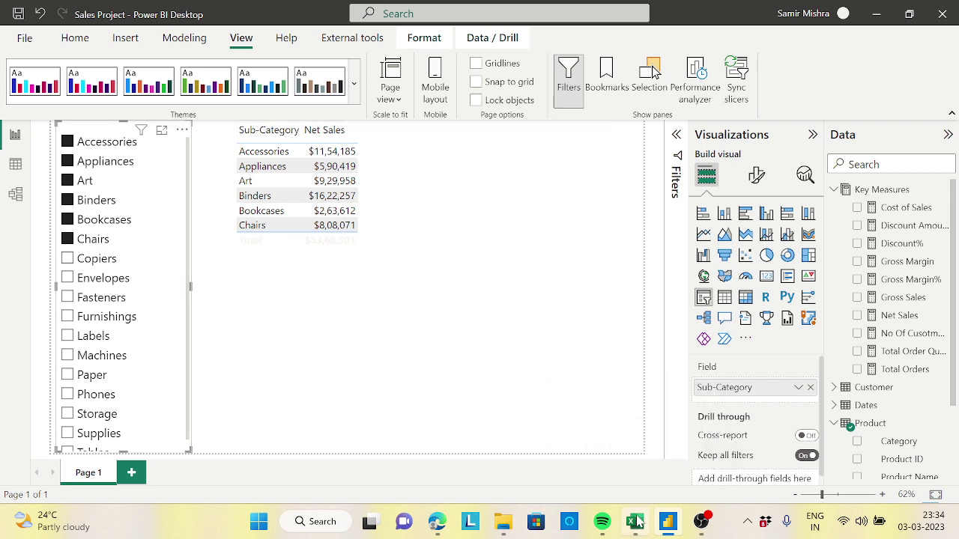
In Excel, select the sub-category names in A2:A18.
{"action": "left_click", "coordinate": [636, 522]}
{"action": "left_click", "coordinate": [46, 125]}
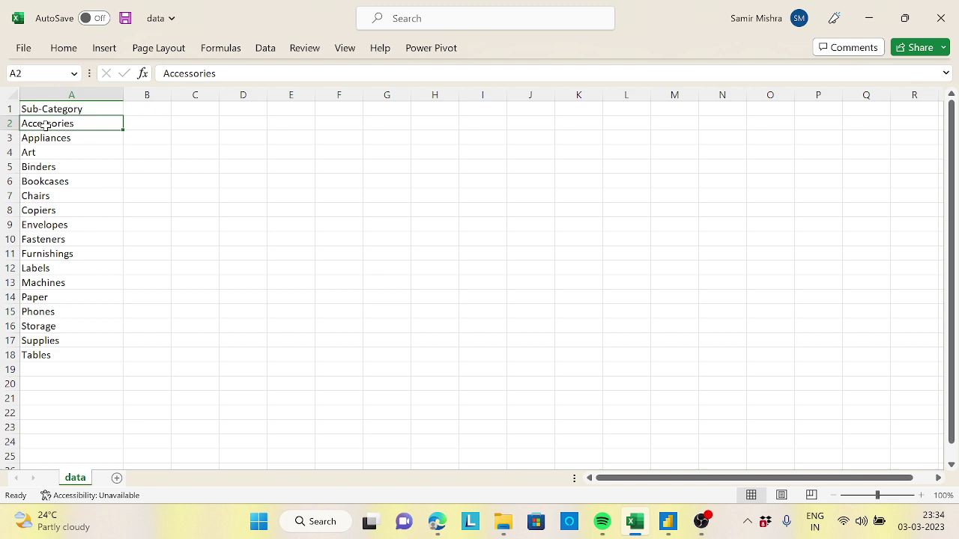
{"action": "left_click_drag", "start_coordinate": [46, 125], "coordinate": [37, 356]}
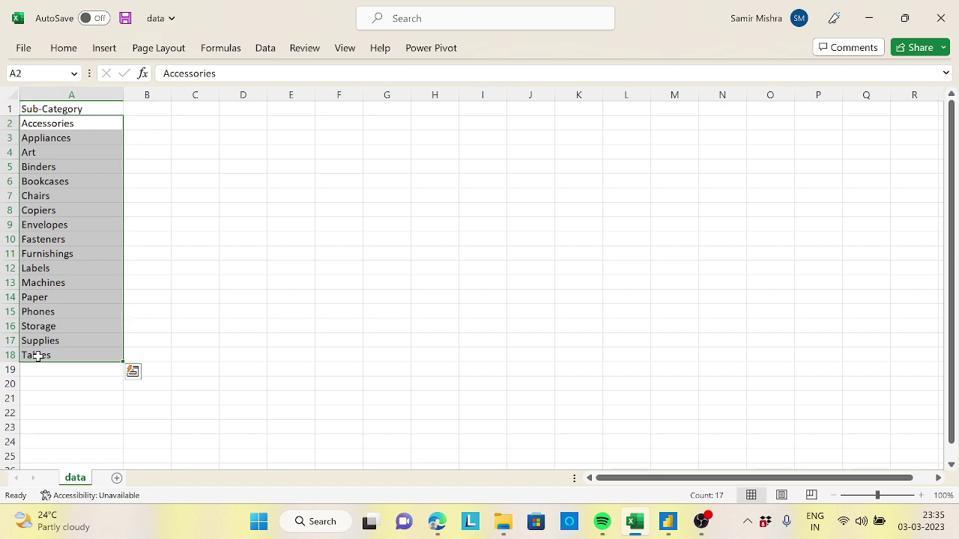
Reset the slicer and tick only Accessories and Appliances, switching back and forth with Excel.
{"action": "key", "text": "alt+Tab"}
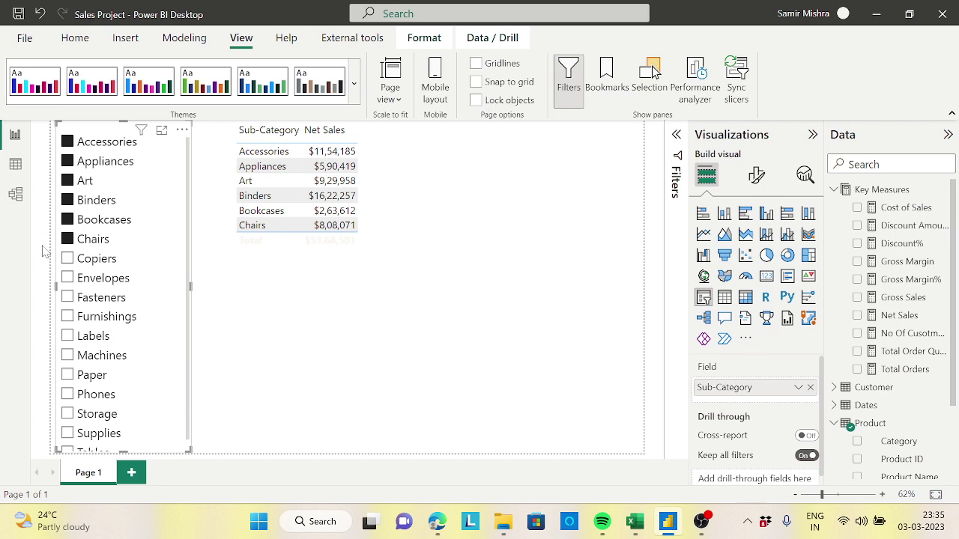
{"action": "left_click", "coordinate": [67, 142]}
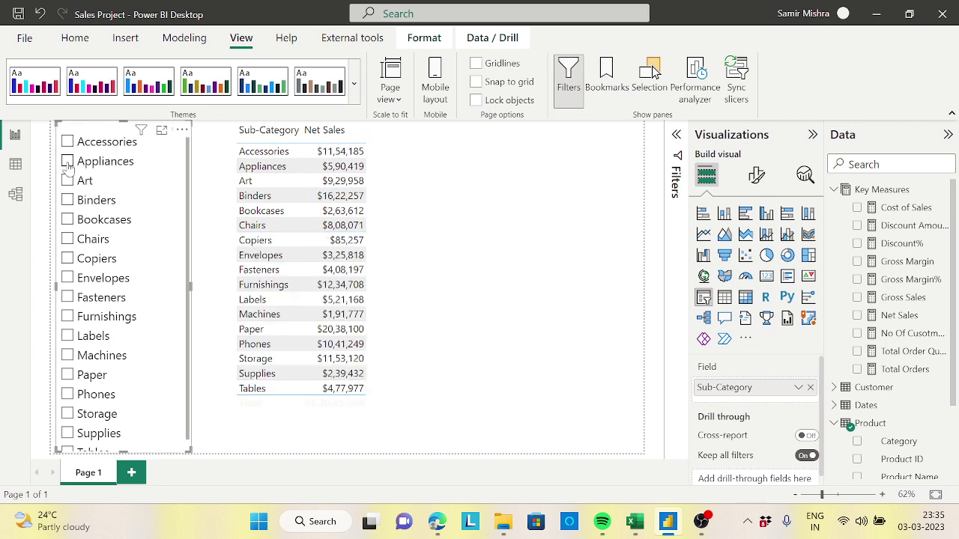
{"action": "key", "text": "alt+Tab"}
{"action": "key", "text": "alt+Tab"}
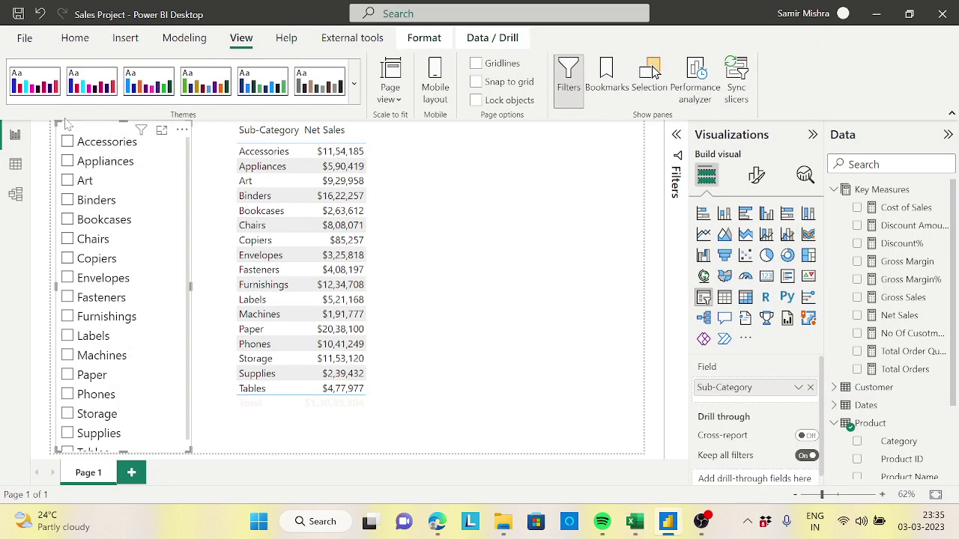
{"action": "left_click", "coordinate": [67, 143]}
{"action": "key", "text": "alt+Tab"}
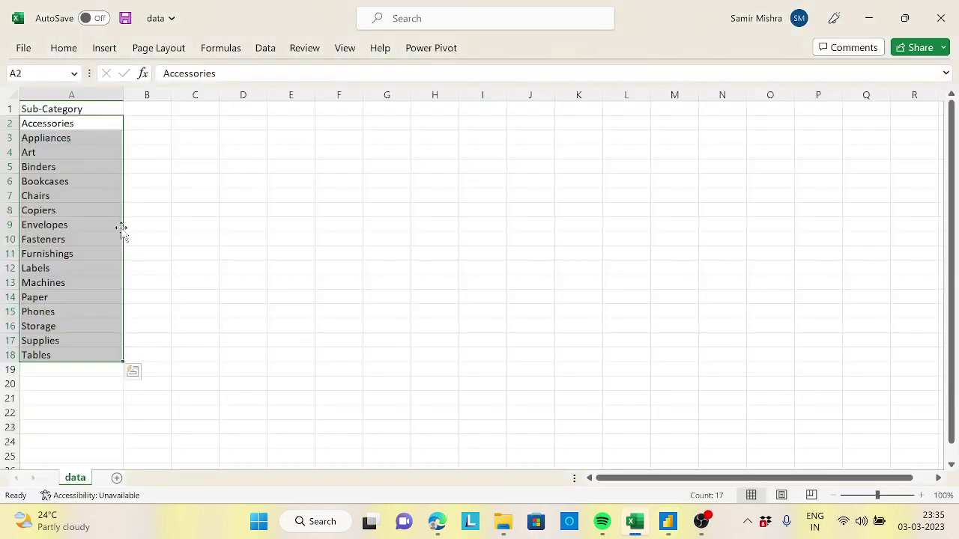
{"action": "key", "text": "alt+Tab"}
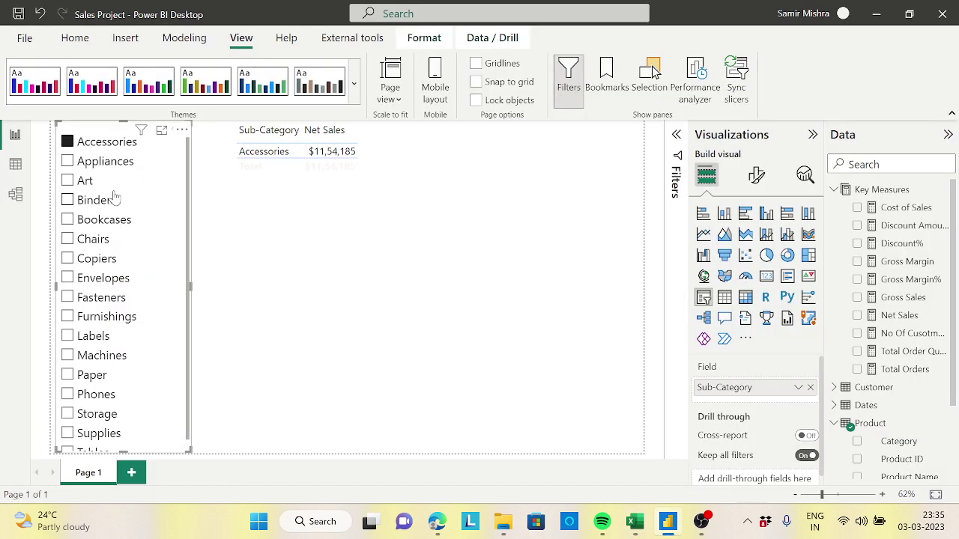
{"action": "left_click", "coordinate": [67, 161]}
{"action": "key", "text": "alt+Tab"}
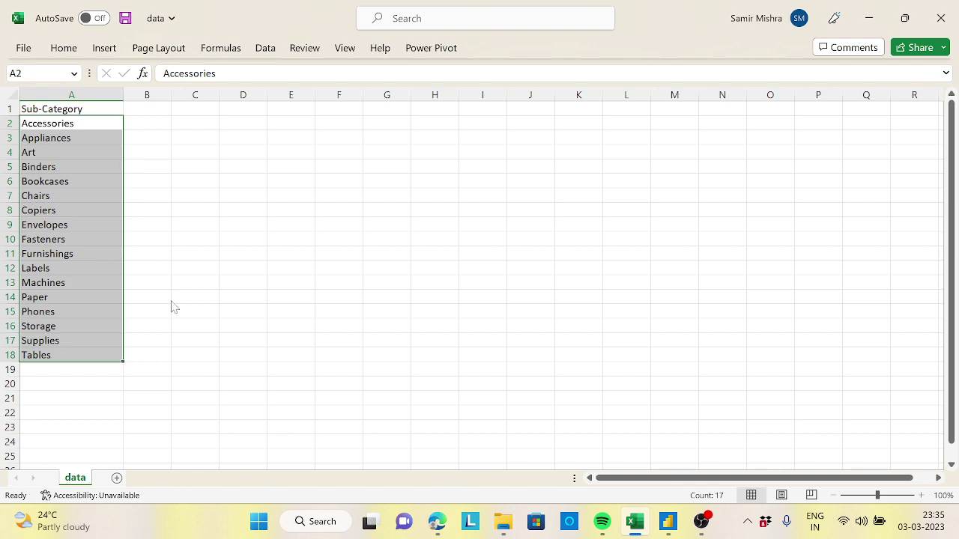
{"action": "key", "text": "alt+Tab"}
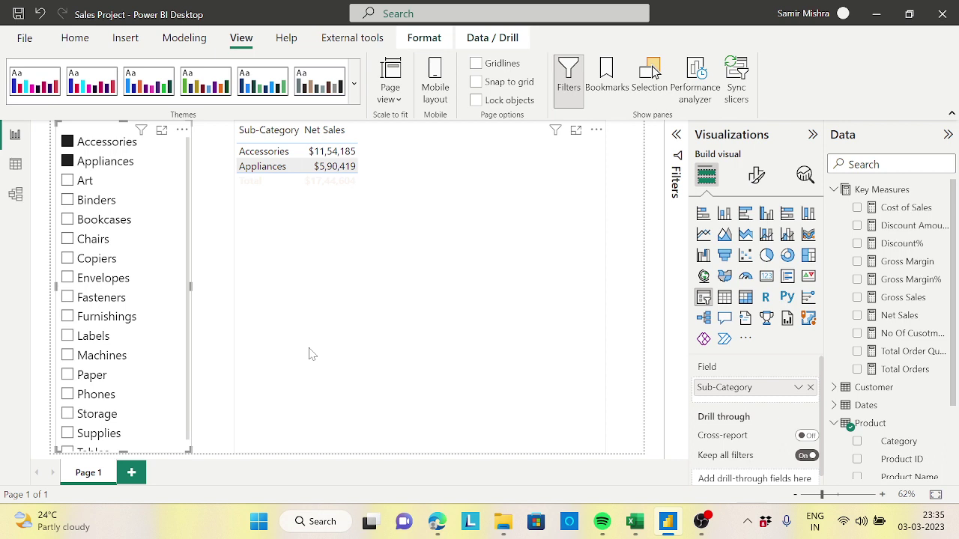
Delete the slicer and open Get more visuals from the Visualizations pane.
{"action": "left_click", "coordinate": [181, 133]}
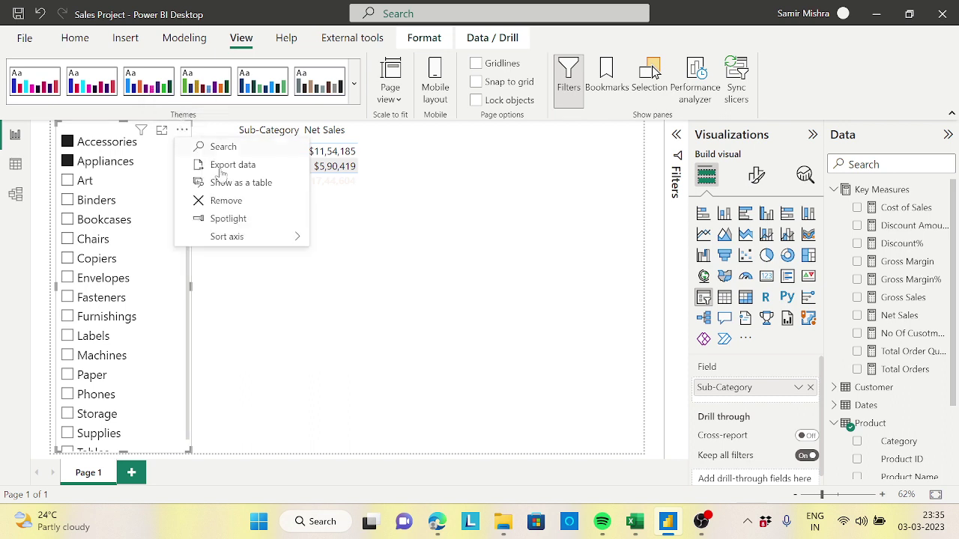
{"action": "left_click", "coordinate": [241, 204]}
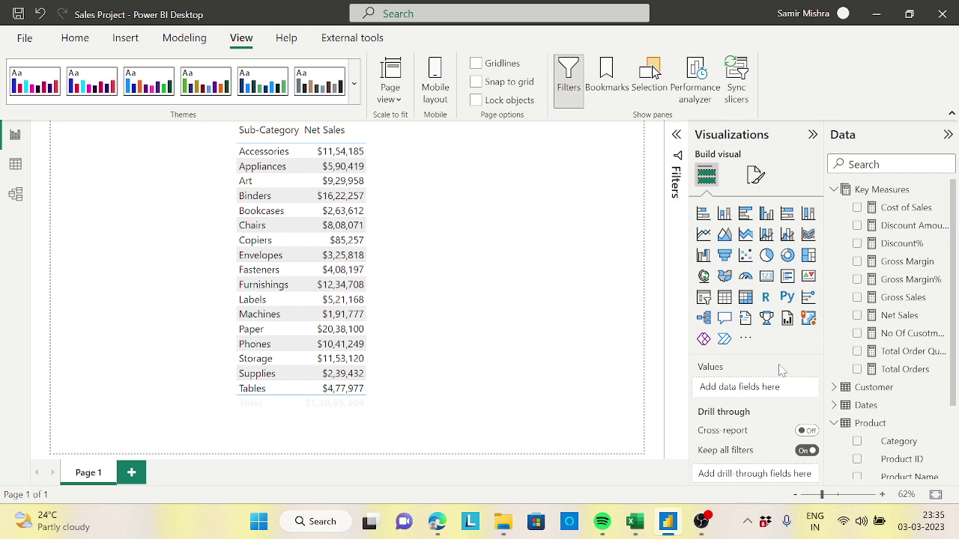
{"action": "left_click", "coordinate": [746, 341]}
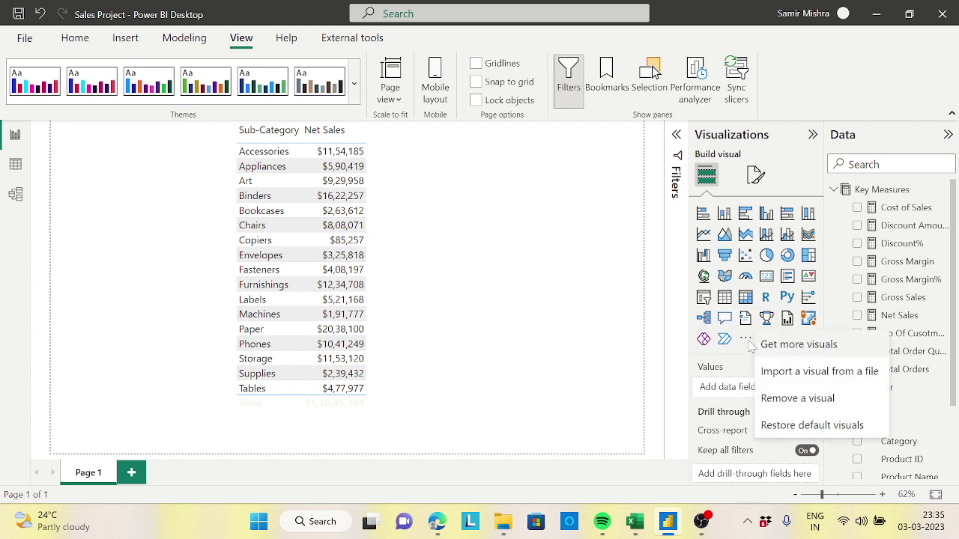
{"action": "left_click", "coordinate": [798, 348]}
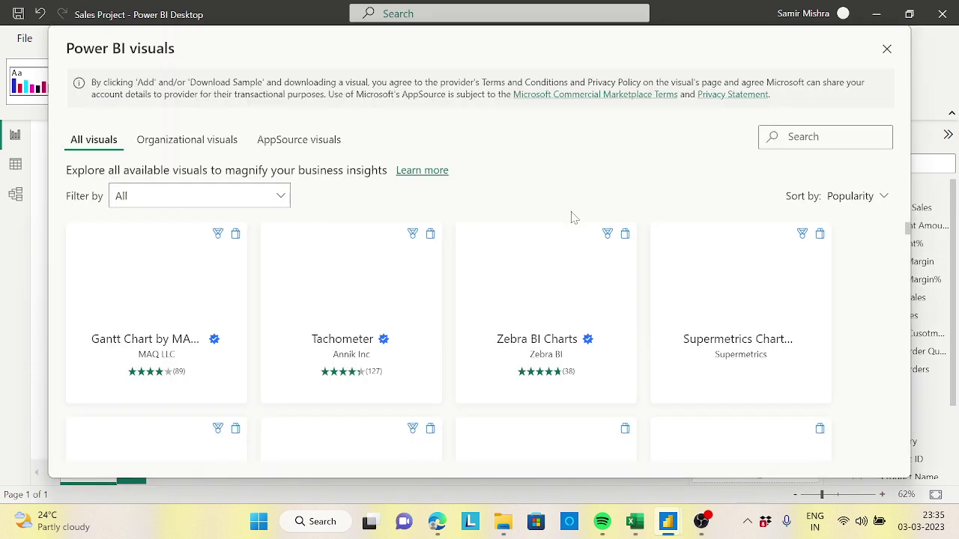
Search the visuals gallery for 'list' and add the Filter by List visual.
{"action": "left_click", "coordinate": [771, 146]}
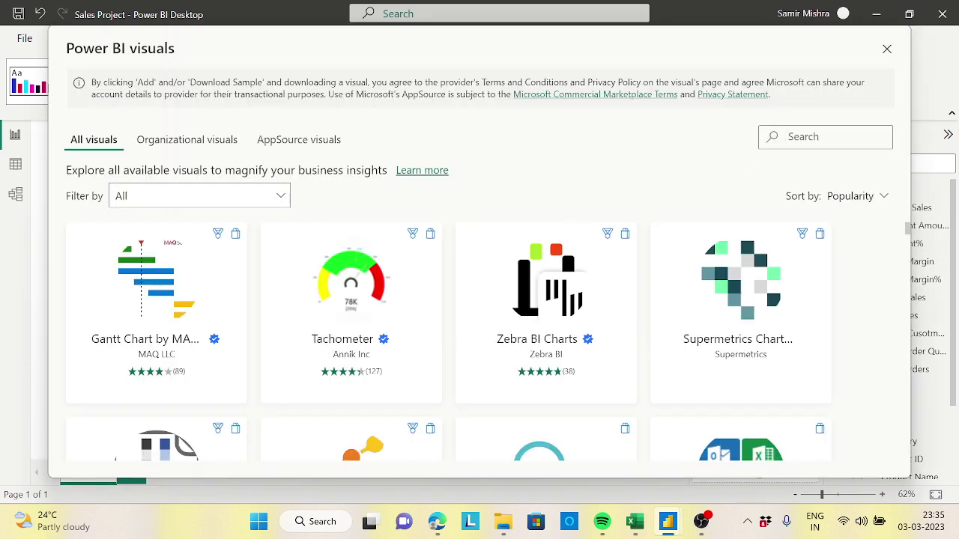
{"action": "type", "text": "list"}
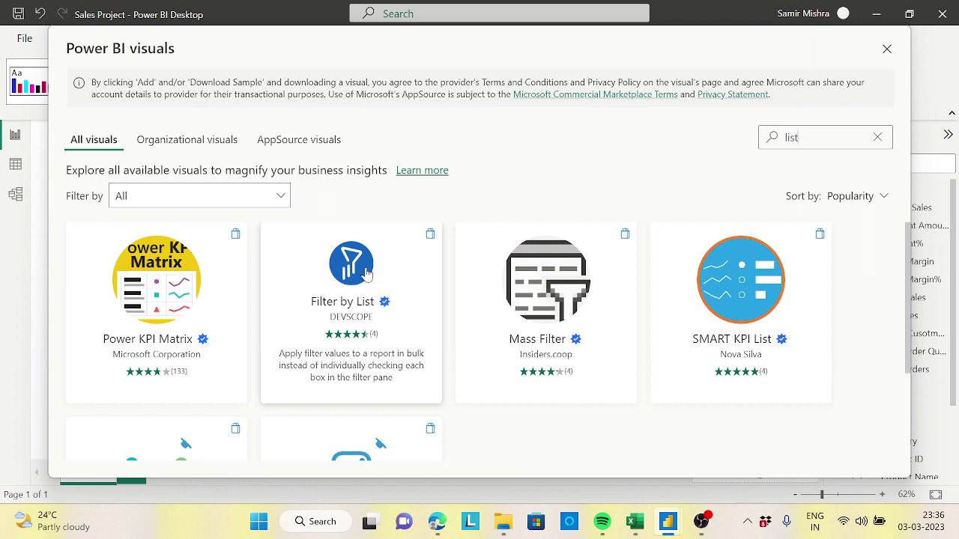
{"action": "left_click", "coordinate": [367, 274]}
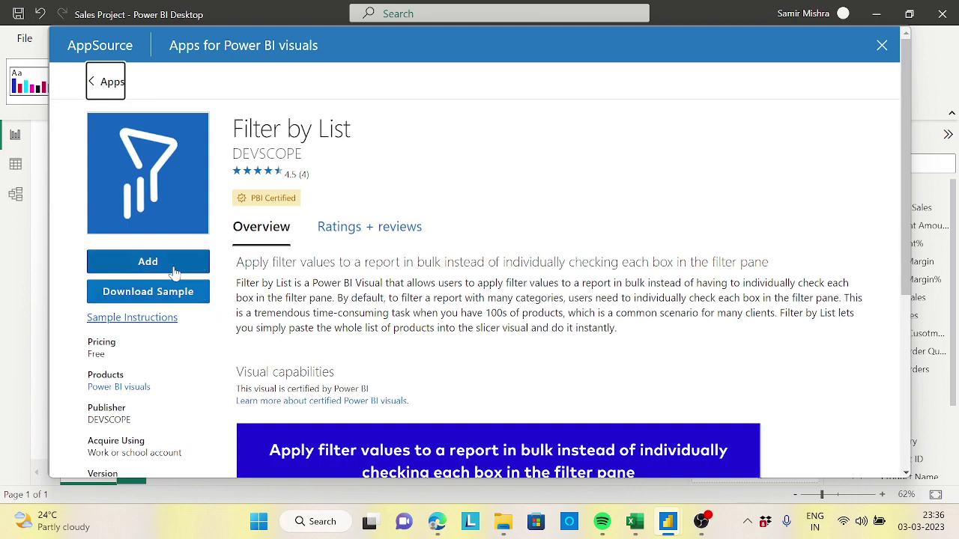
{"action": "left_click", "coordinate": [168, 267]}
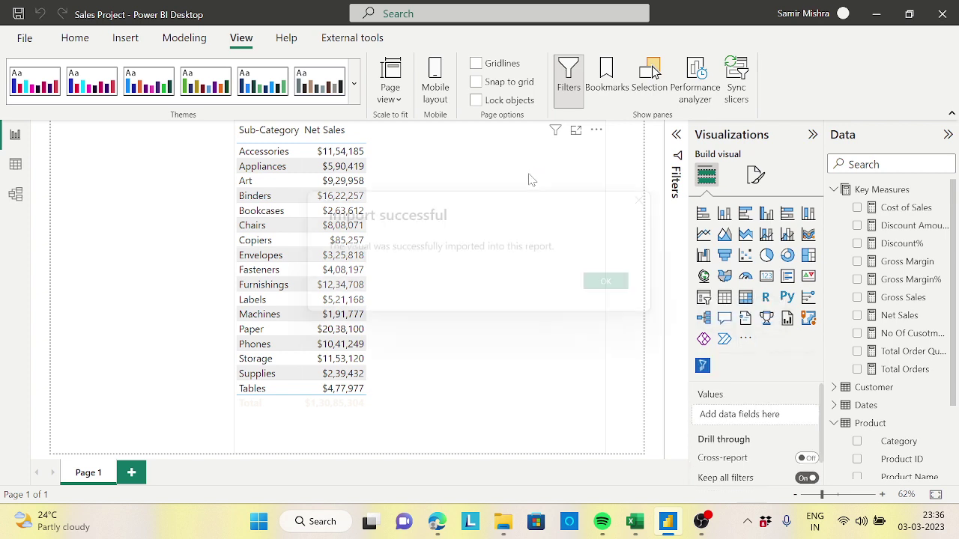
Place a narrow Filter by List visual left of the table, bound to Sub-Category.
{"action": "left_click", "coordinate": [606, 282]}
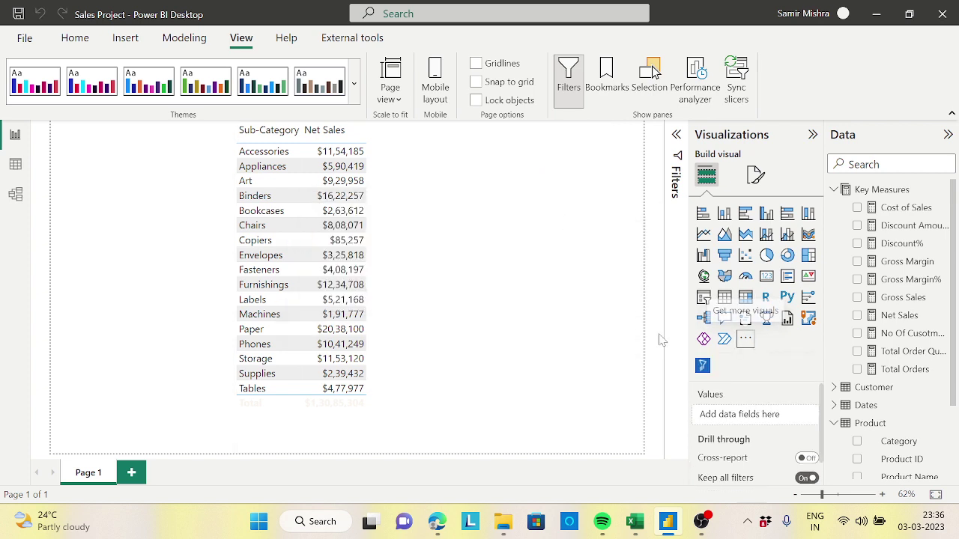
{"action": "left_click", "coordinate": [703, 367]}
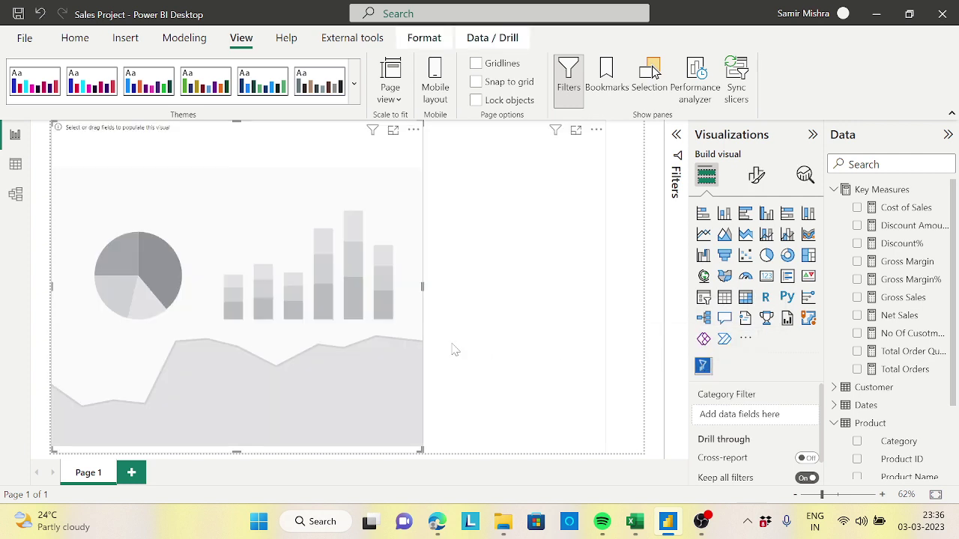
{"action": "left_click_drag", "start_coordinate": [423, 285], "coordinate": [214, 274]}
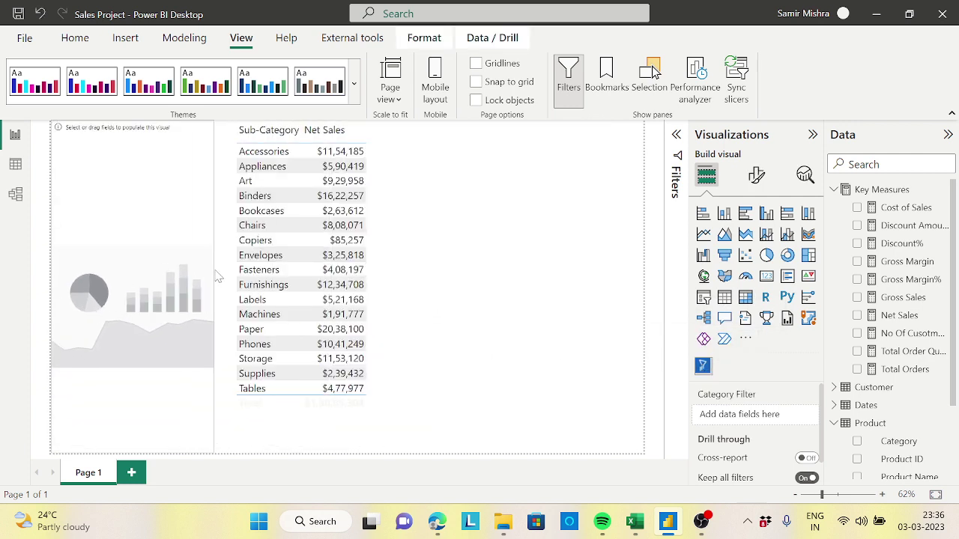
{"action": "left_click", "coordinate": [834, 189]}
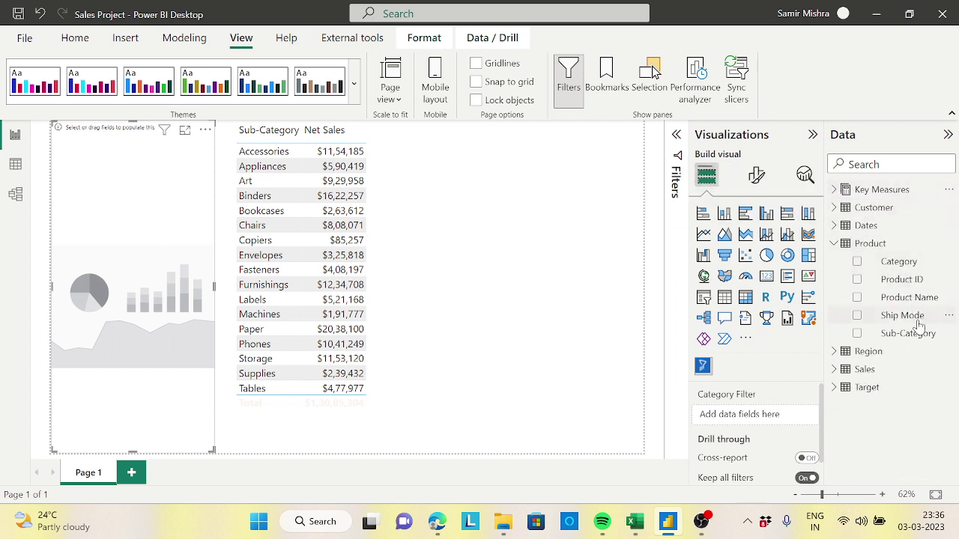
{"action": "left_click_drag", "start_coordinate": [913, 334], "coordinate": [782, 416]}
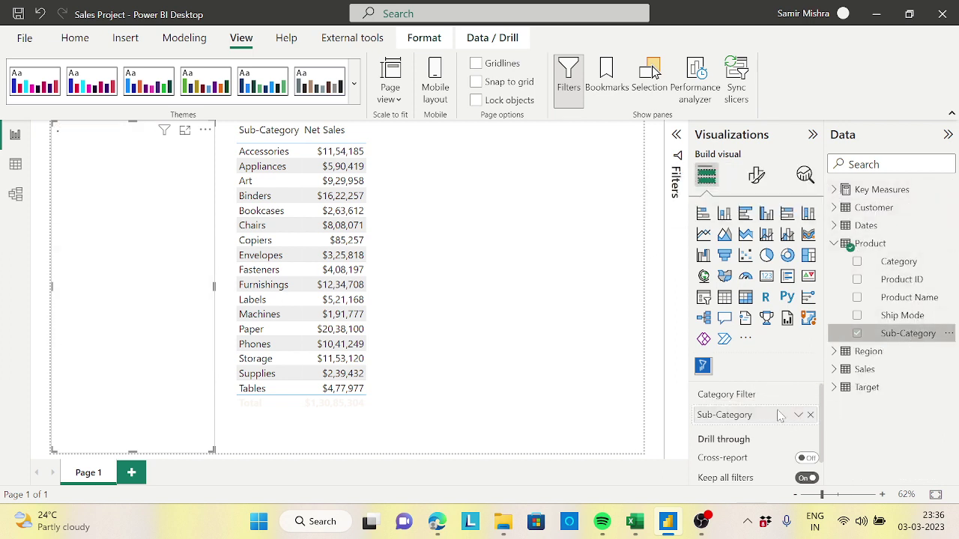
Set the Filter by List text colour to crimson and clear its placeholder text.
{"action": "left_click", "coordinate": [758, 177]}
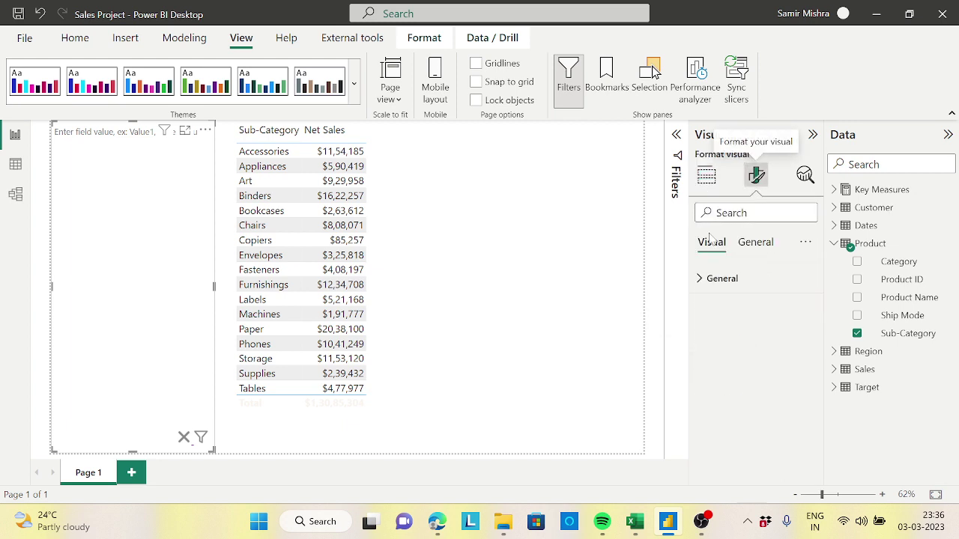
{"action": "left_click", "coordinate": [700, 281]}
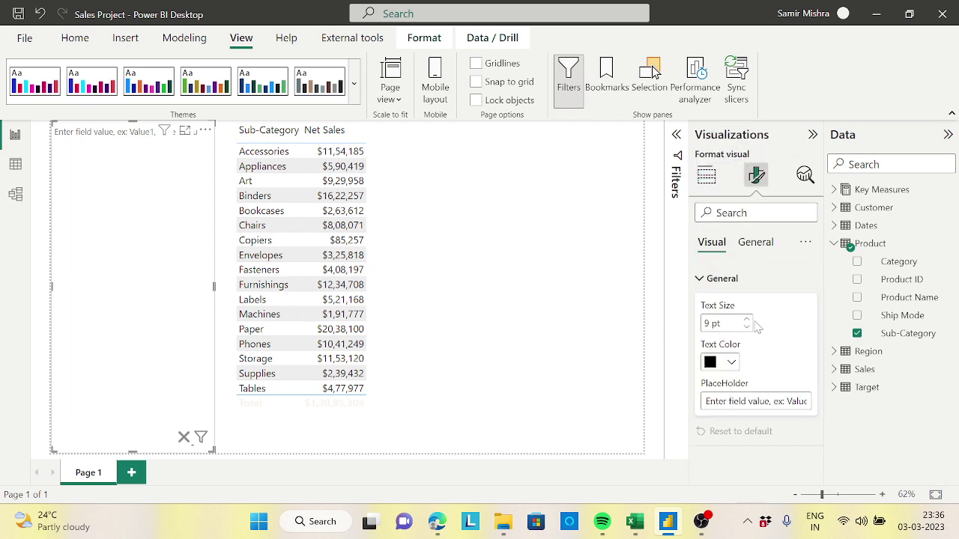
{"action": "left_click", "coordinate": [732, 363]}
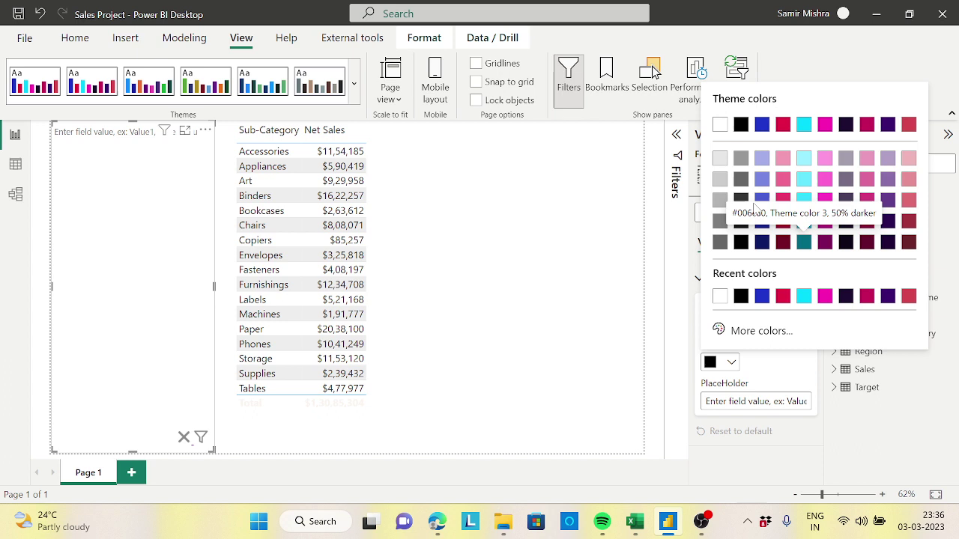
{"action": "left_click", "coordinate": [784, 201]}
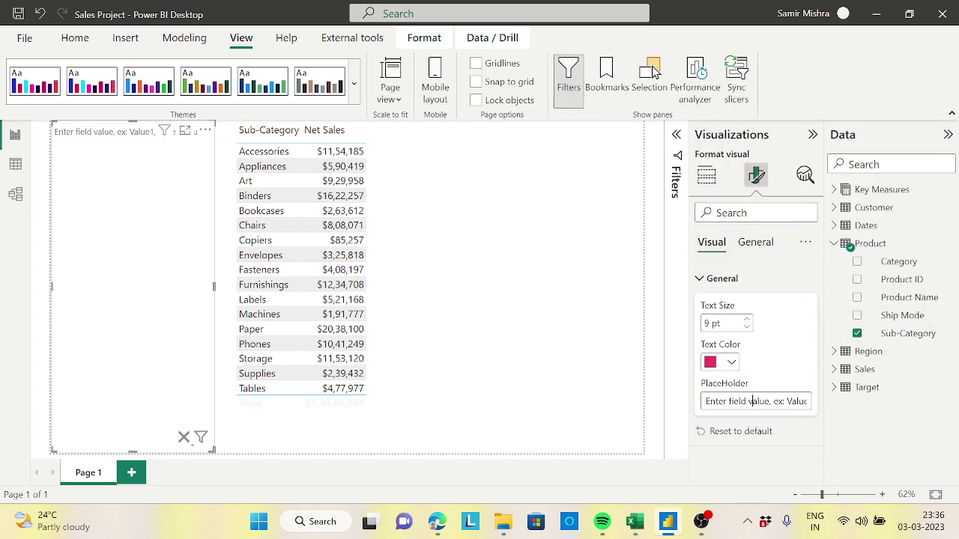
{"action": "key", "text": "Tab"}
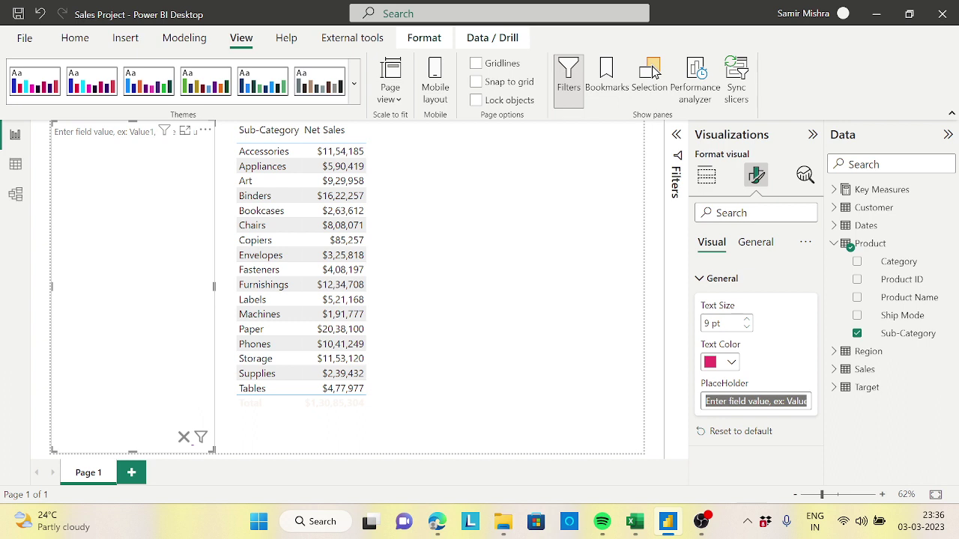
{"action": "key", "text": "BackSpace"}
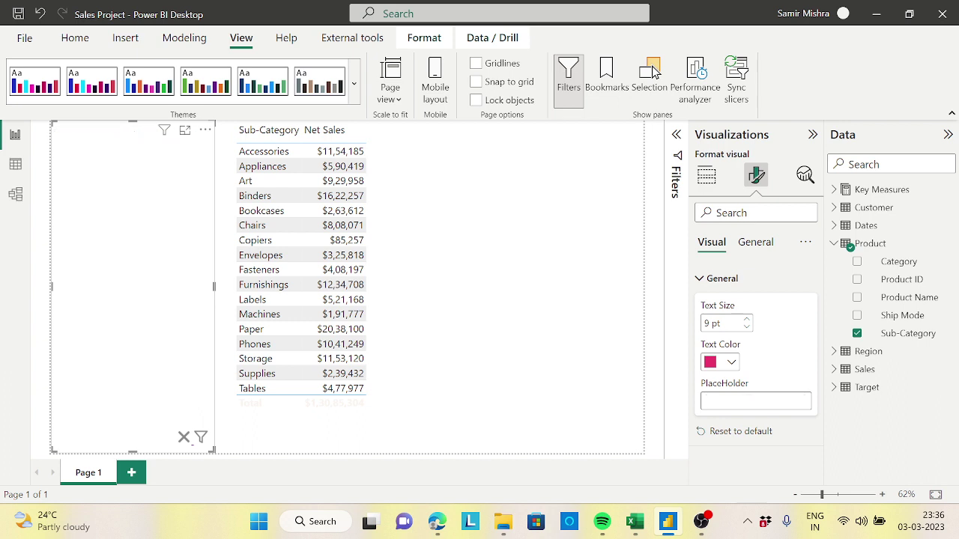
{"action": "left_click", "coordinate": [799, 283]}
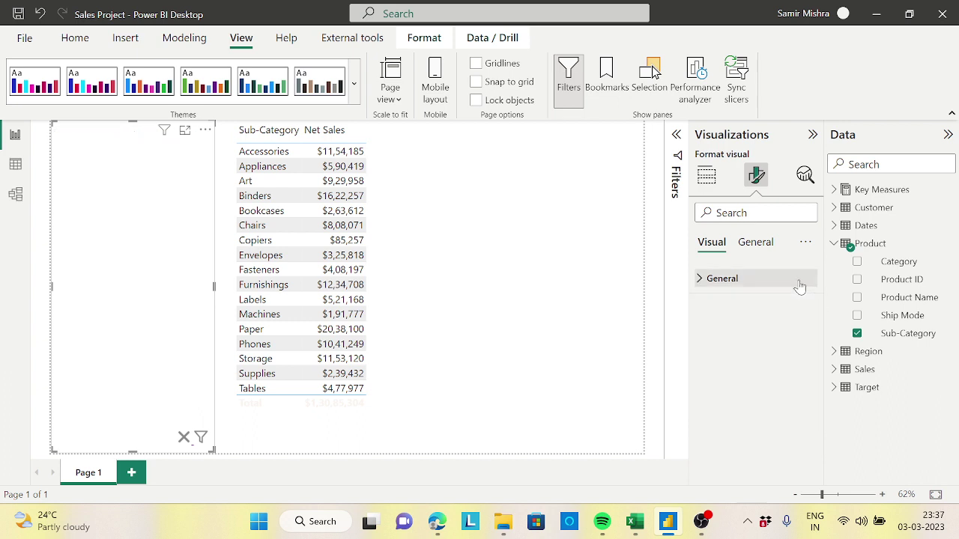
Turn on the visual's title, reading 'Please Enter Values', in maroon.
{"action": "left_click", "coordinate": [754, 245]}
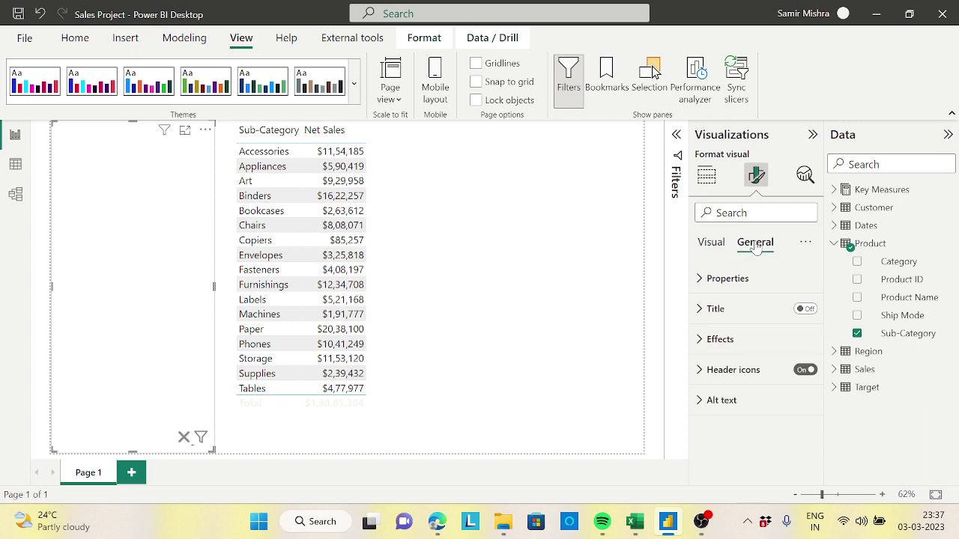
{"action": "left_click", "coordinate": [700, 309]}
{"action": "left_click", "coordinate": [806, 310]}
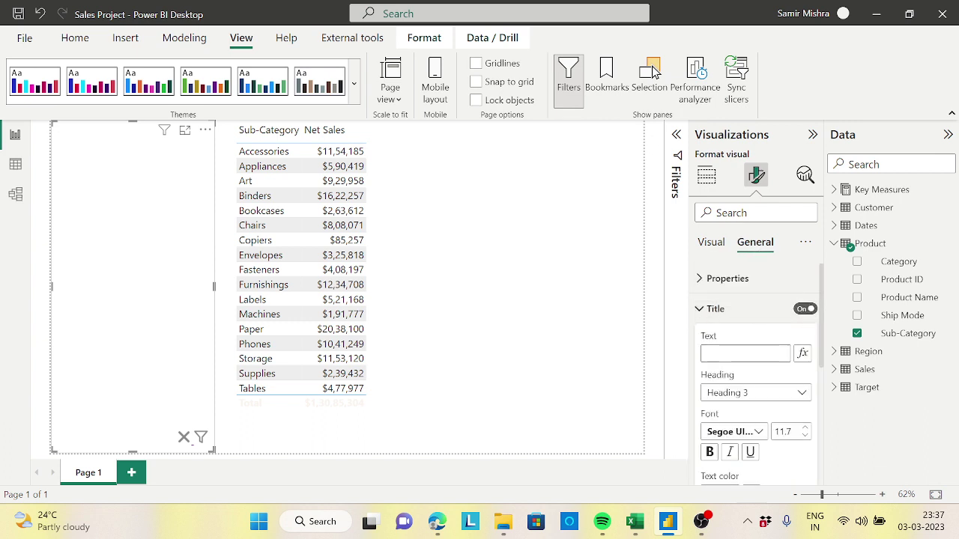
{"action": "type", "text": "Please Enter Values"}
{"action": "scroll", "coordinate": [821, 330], "scroll_direction": "down", "scroll_amount": 3}
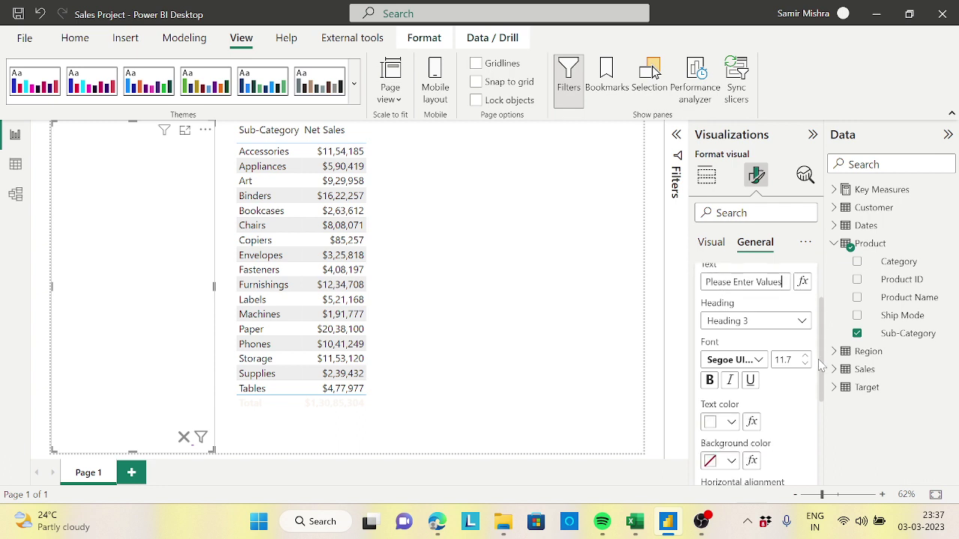
{"action": "left_click", "coordinate": [725, 417]}
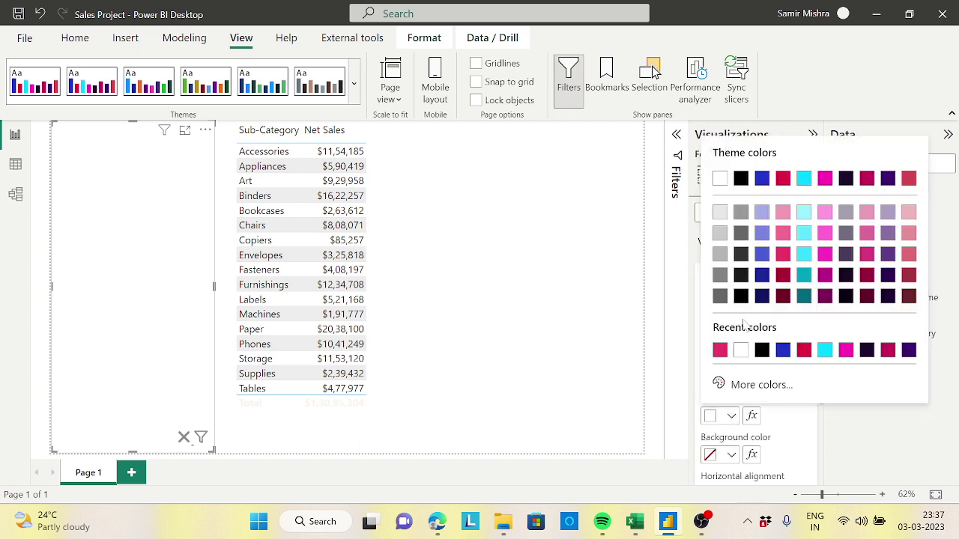
{"action": "left_click", "coordinate": [783, 275]}
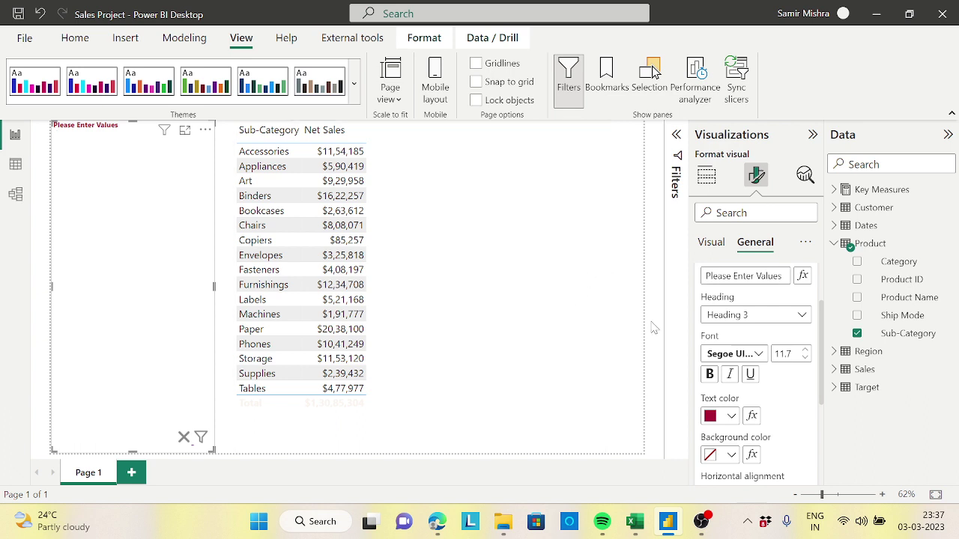
{"action": "left_click", "coordinate": [717, 242]}
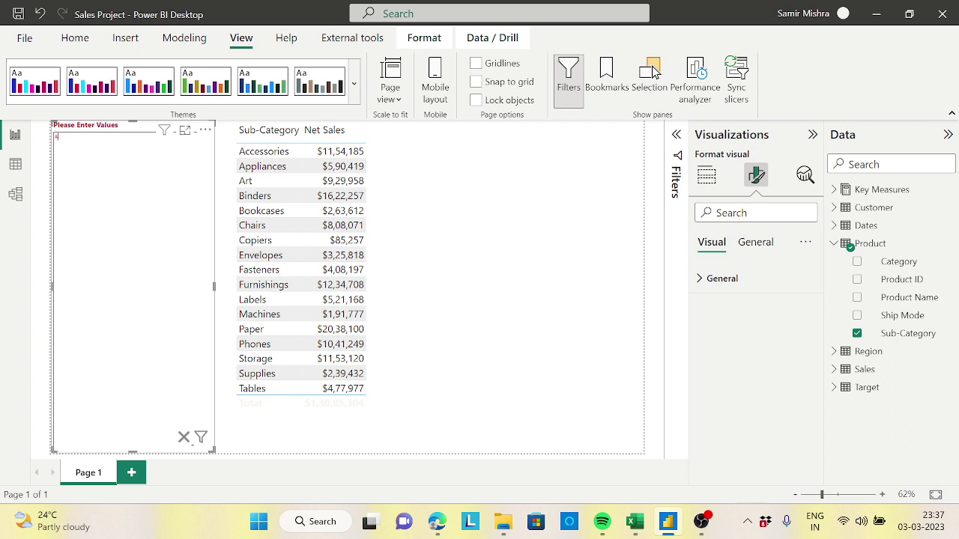
Enlarge the Filter by List visual's general text size to nearly 14 pt.
{"action": "type", "text": "cces"}
{"action": "key", "text": "ctrl+a"}
{"action": "type", "text": "Ac"}
{"action": "left_click", "coordinate": [698, 277]}
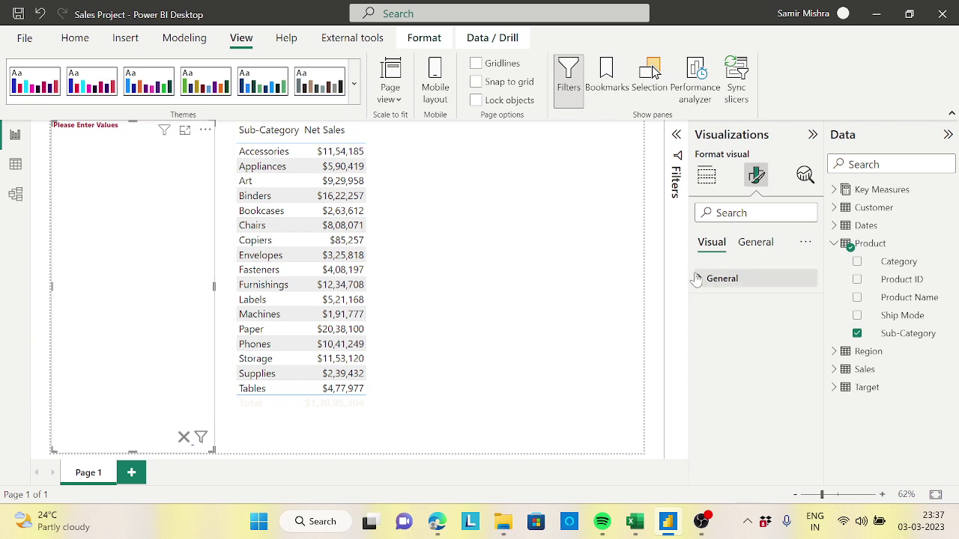
{"action": "left_click", "coordinate": [748, 320]}
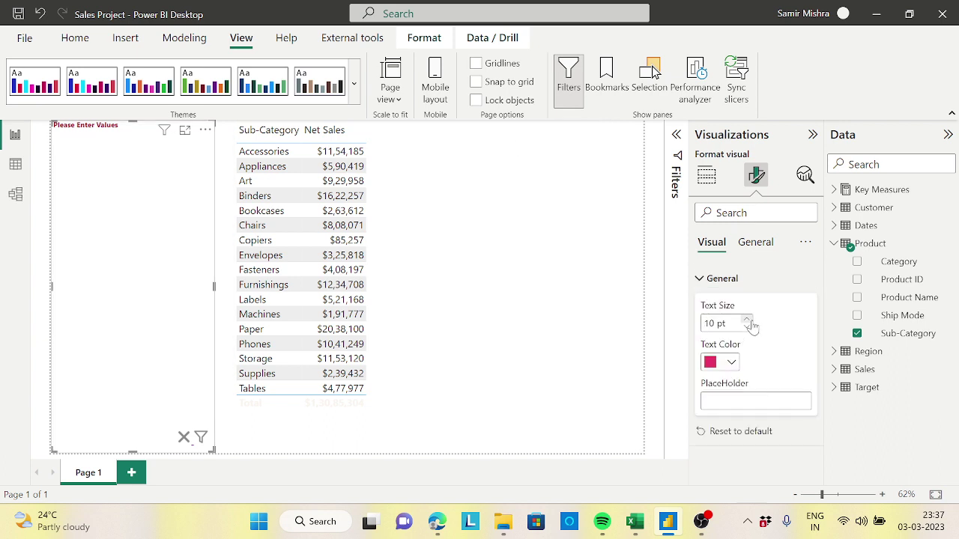
{"action": "left_click", "coordinate": [747, 320]}
{"action": "left_click", "coordinate": [747, 320]}
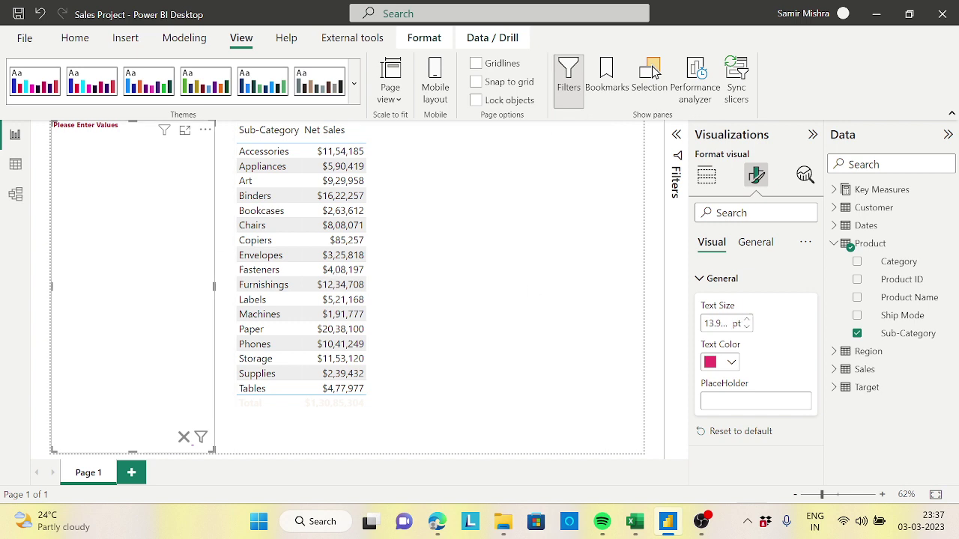
Filter the table to the test values Accessories, Art and Bookcases.
{"action": "type", "text": "A"}
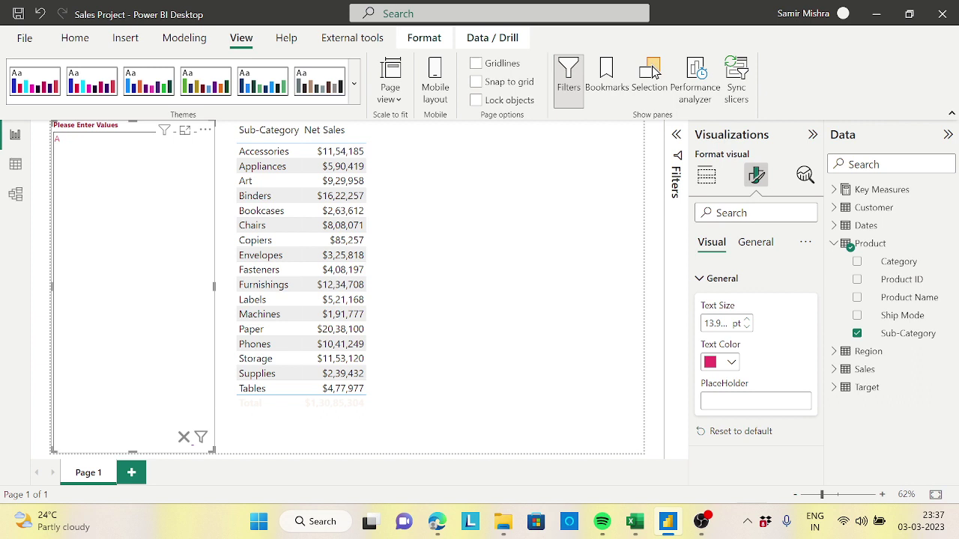
{"action": "type", "text": "ccessories "}
{"action": "type", "text": "Art"}
{"action": "key", "text": "Return"}
{"action": "type", "text": "Bookcases"}
{"action": "left_click", "coordinate": [201, 437]}
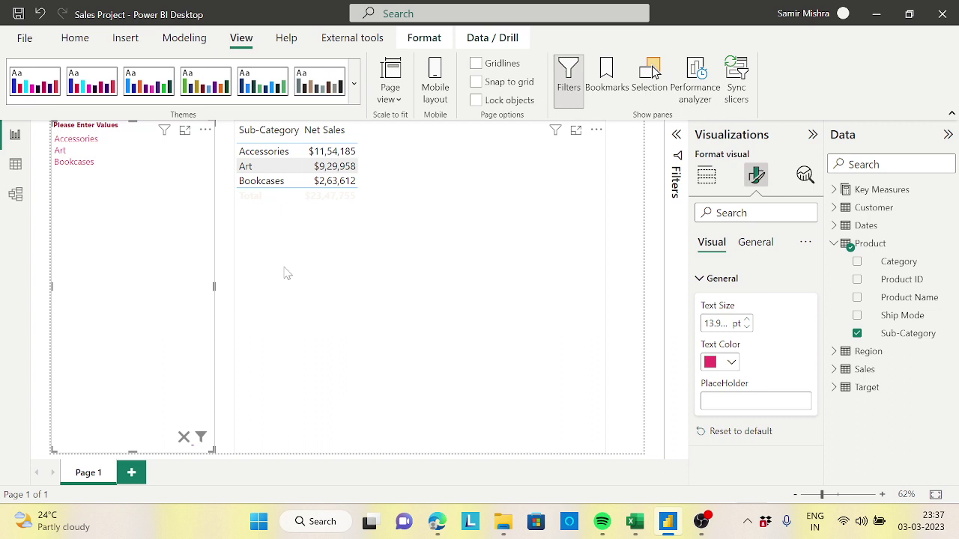
Clear the test filter and copy the 17 sub-category names in Excel's A2:A18.
{"action": "left_click", "coordinate": [184, 437]}
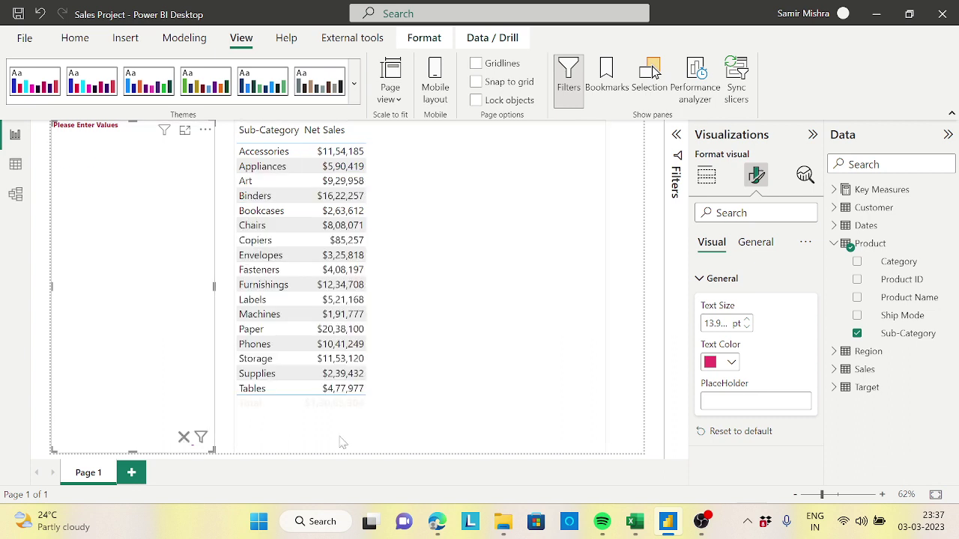
{"action": "left_click", "coordinate": [634, 521]}
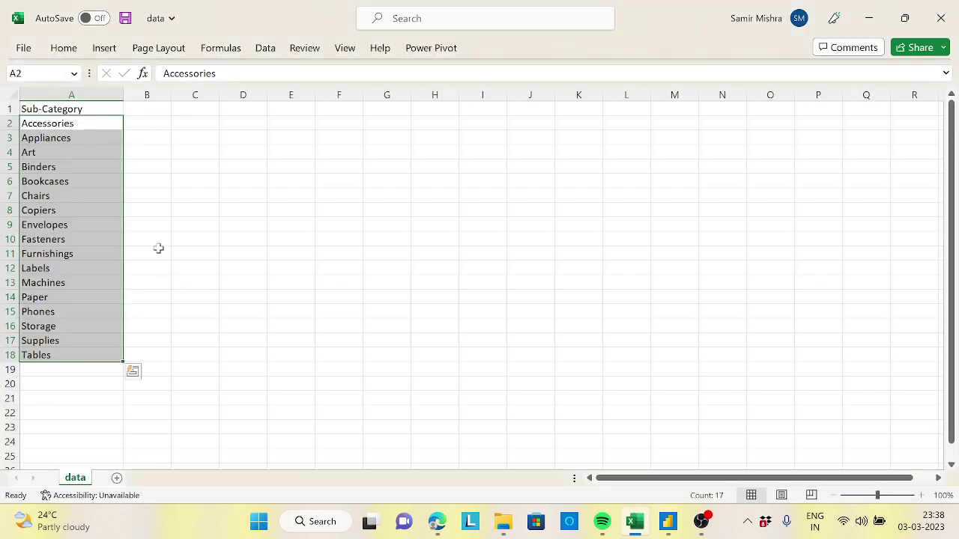
{"action": "left_click", "coordinate": [203, 184]}
{"action": "left_click_drag", "start_coordinate": [68, 122], "coordinate": [66, 138]}
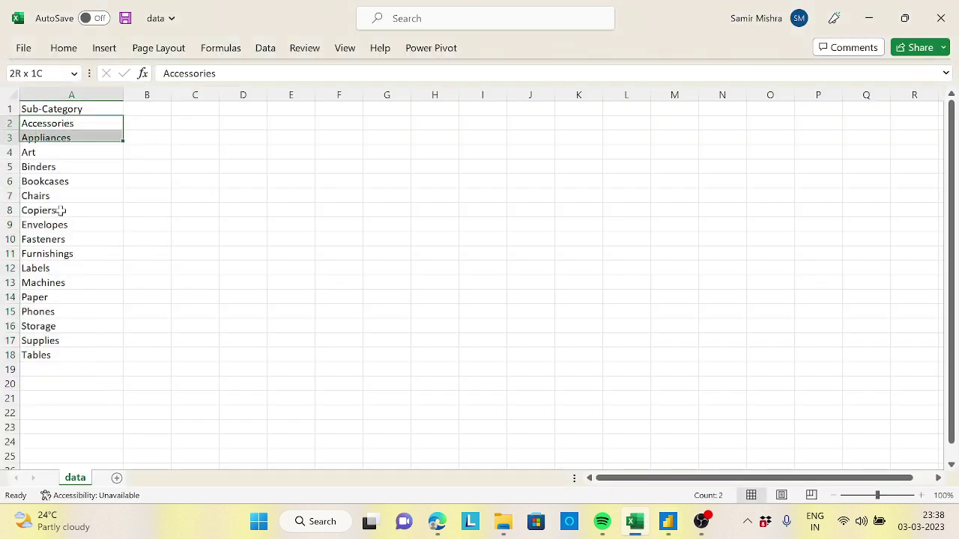
{"action": "left_click_drag", "start_coordinate": [62, 211], "coordinate": [47, 349]}
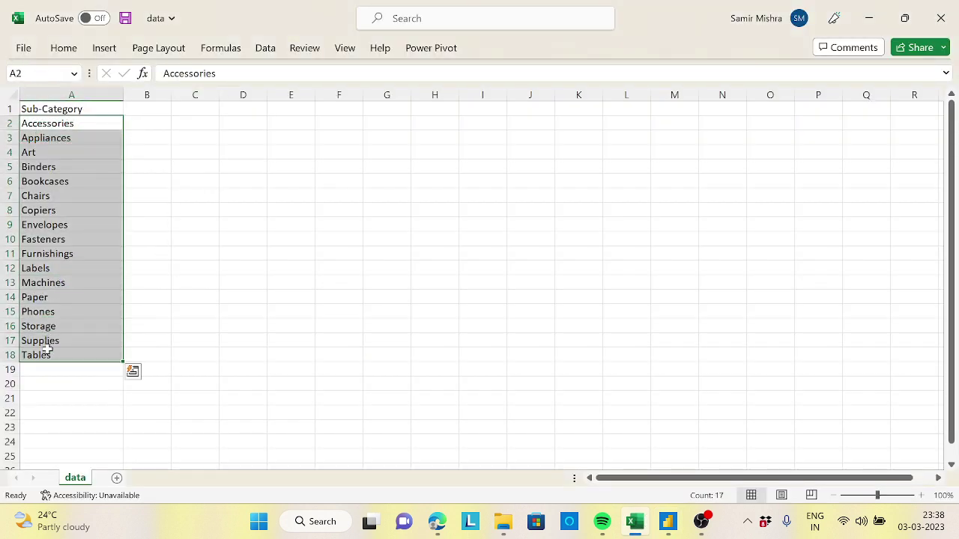
{"action": "key", "text": "ctrl+c"}
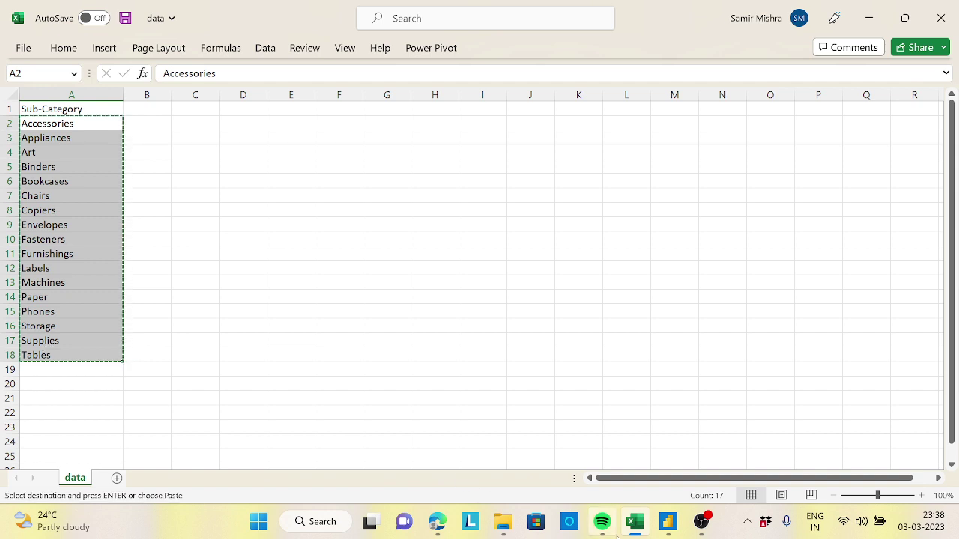
{"action": "left_click", "coordinate": [665, 524]}
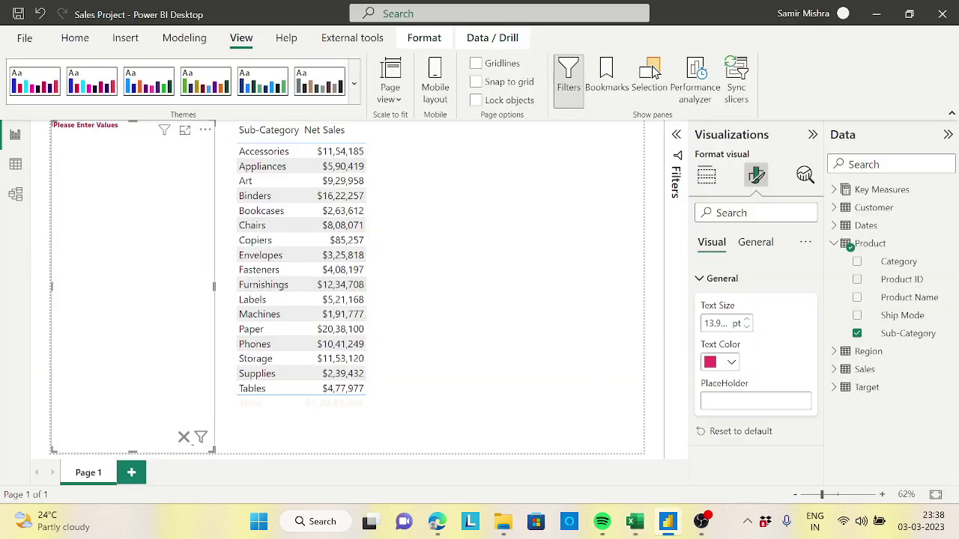
Paste the 17 names, Accessories through Tables, into the Please Enter Values box.
{"action": "key", "text": "ctrl+v"}
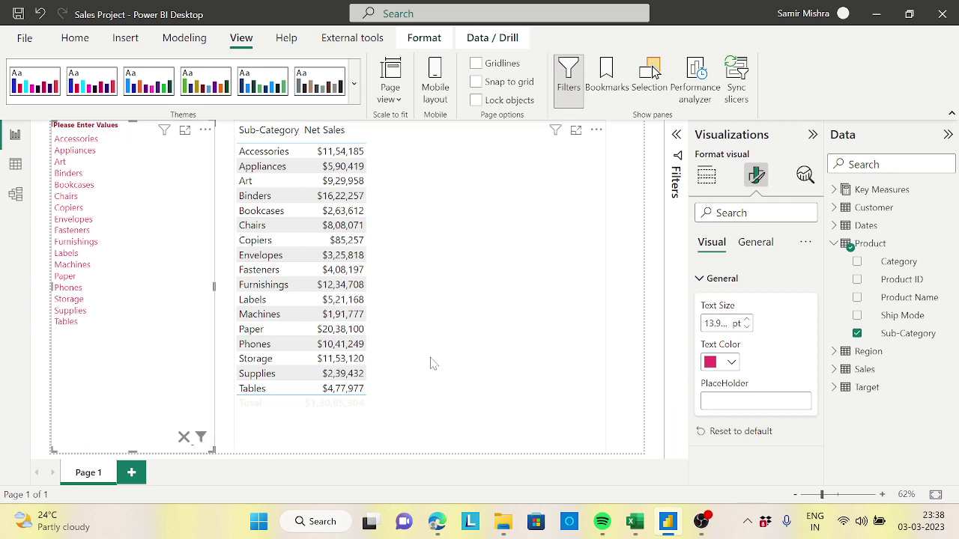
Copy just the eight names Accessories to Envelopes (A2:A9) in Excel.
{"action": "key", "text": "alt+Tab"}
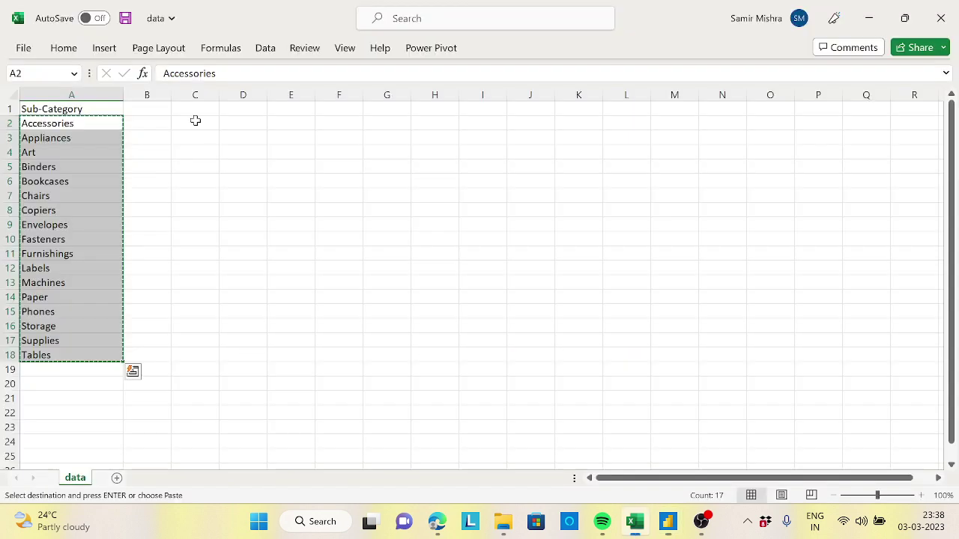
{"action": "left_click", "coordinate": [195, 181]}
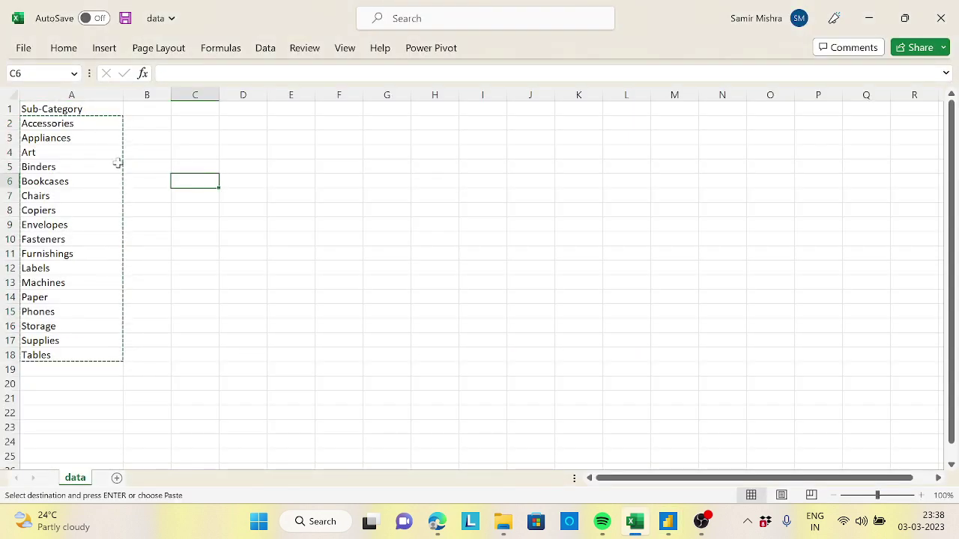
{"action": "key", "text": "Escape"}
{"action": "left_click", "coordinate": [51, 124]}
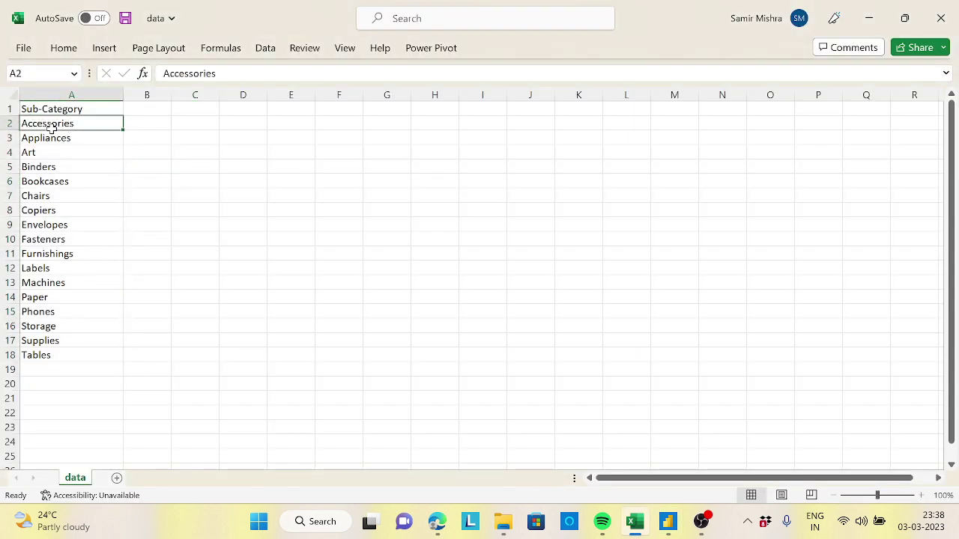
{"action": "left_click_drag", "start_coordinate": [62, 145], "coordinate": [64, 225]}
{"action": "key", "text": "ctrl+c"}
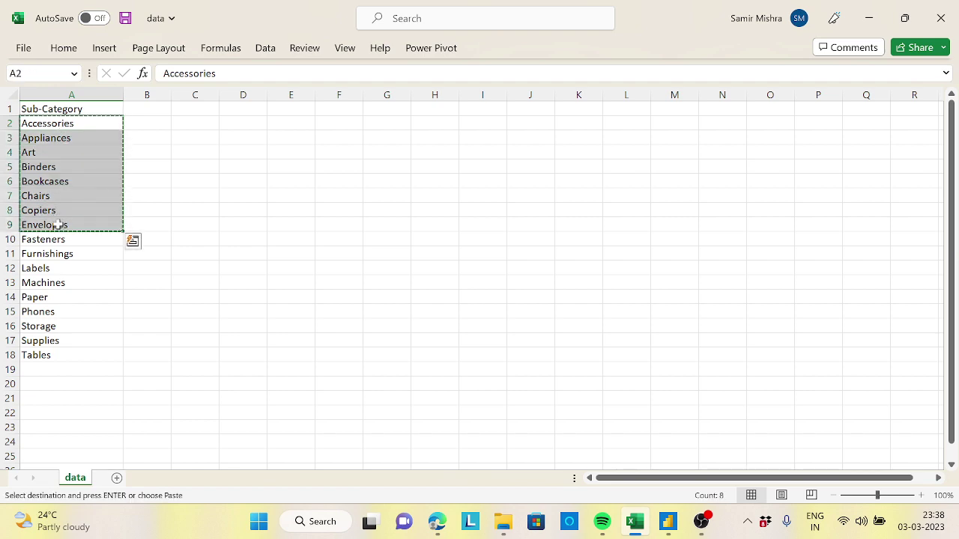
{"action": "key", "text": "alt+Tab"}
Replace the filter list with the eight pasted names and apply it to the table.
{"action": "left_click", "coordinate": [184, 436]}
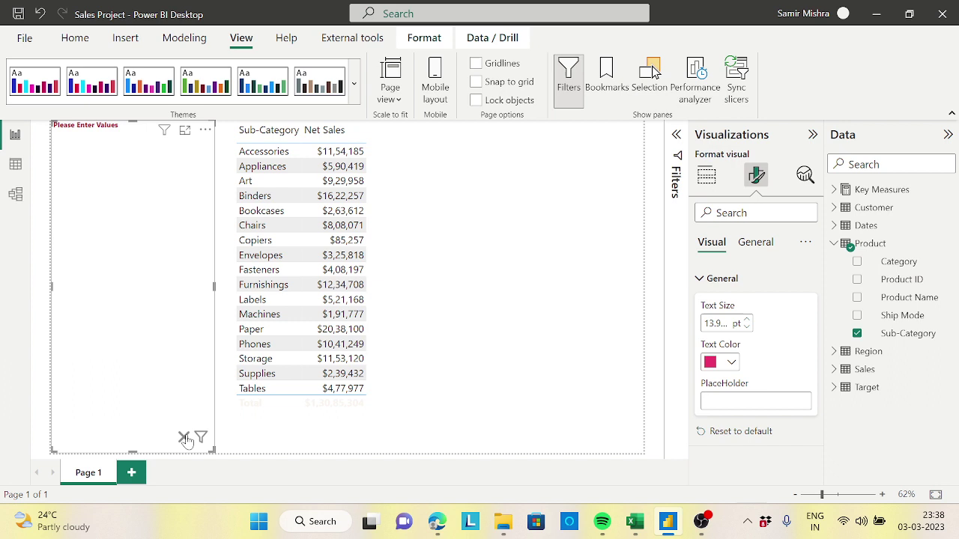
{"action": "key", "text": "ctrl+v"}
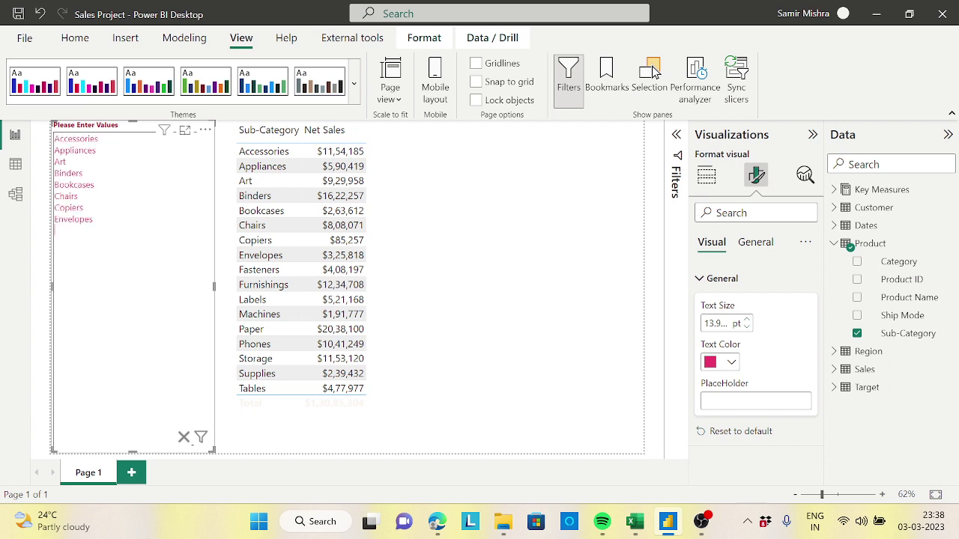
{"action": "left_click", "coordinate": [200, 438]}
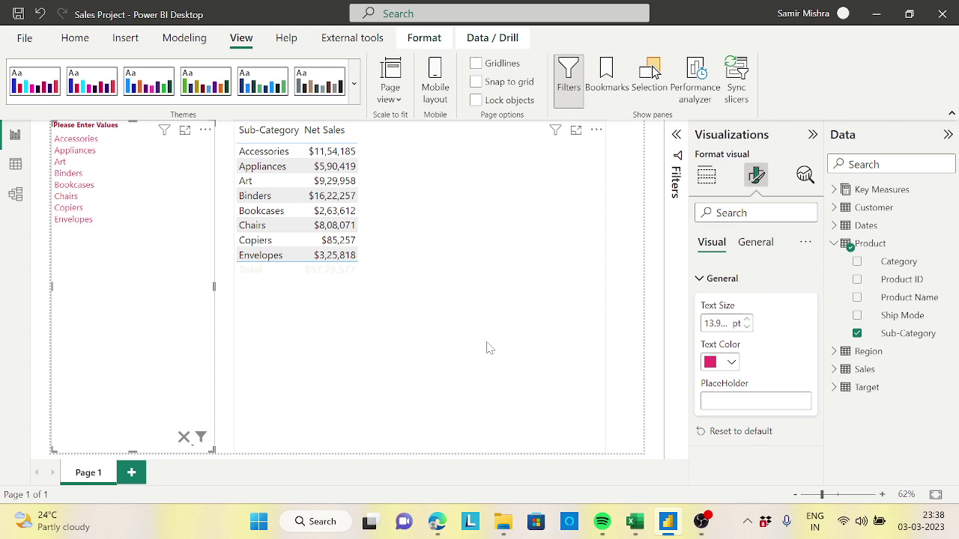
{"action": "key", "text": "alt+Tab"}
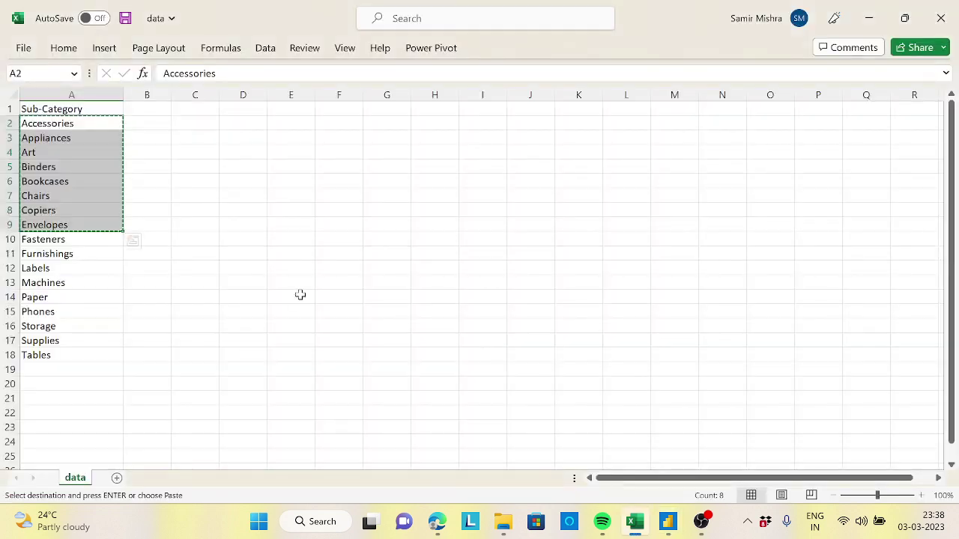
Change Excel cell A11 to 'Furnishings,F' and select names A2:A11.
{"action": "left_click", "coordinate": [87, 255]}
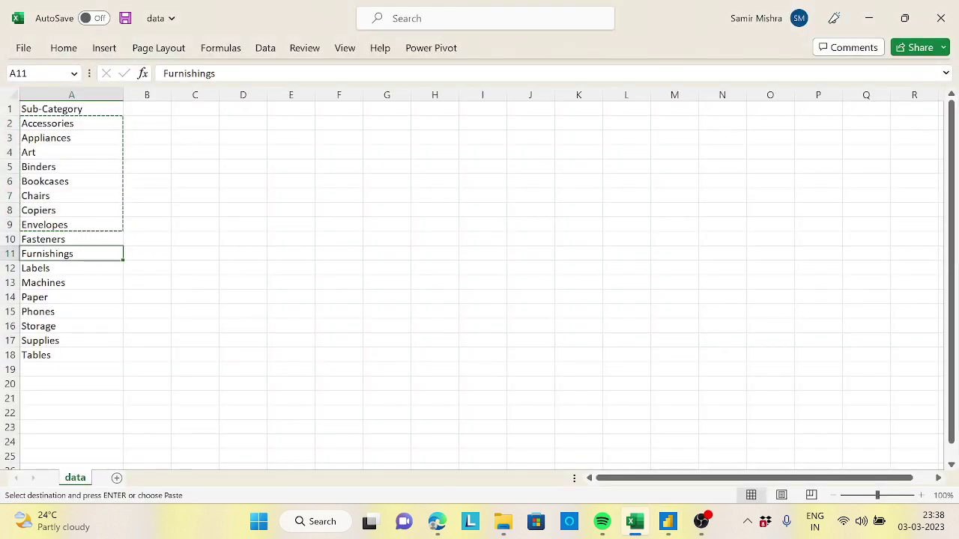
{"action": "left_click", "coordinate": [225, 73]}
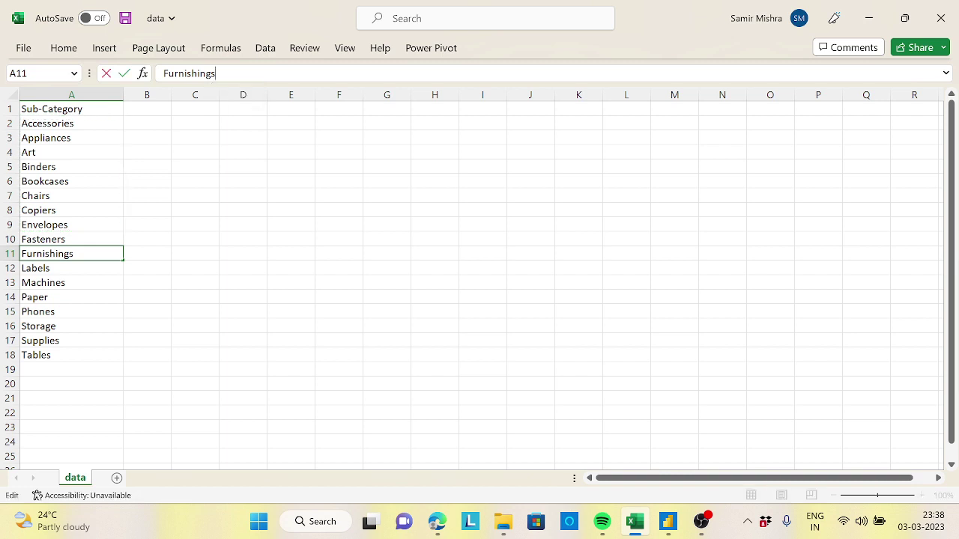
{"action": "type", "text": ",F"}
{"action": "left_click", "coordinate": [340, 251]}
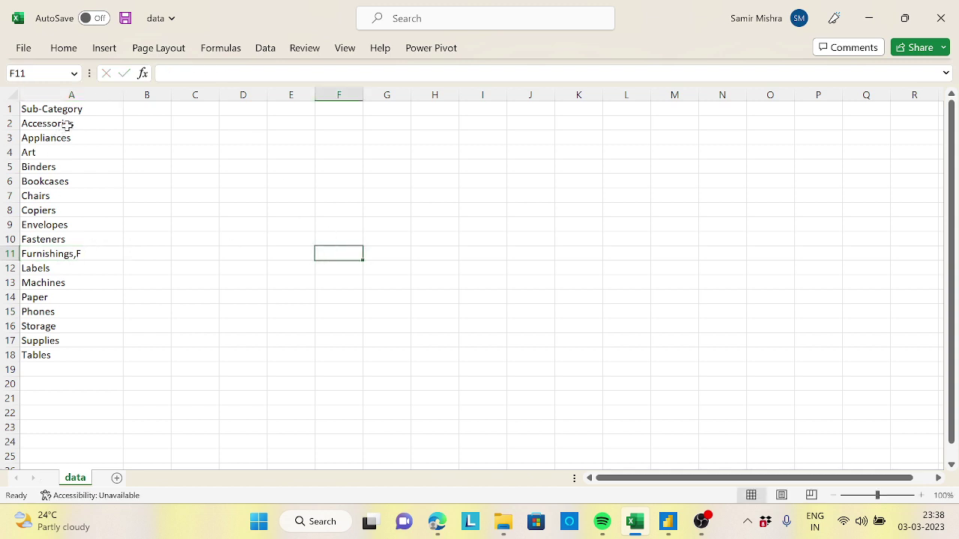
{"action": "left_click_drag", "start_coordinate": [66, 125], "coordinate": [69, 255]}
Apply the ten copied names as the filter list, splitting Furnishings,F into two entries.
{"action": "key", "text": "ctrl+c"}
{"action": "key", "text": "alt+Tab"}
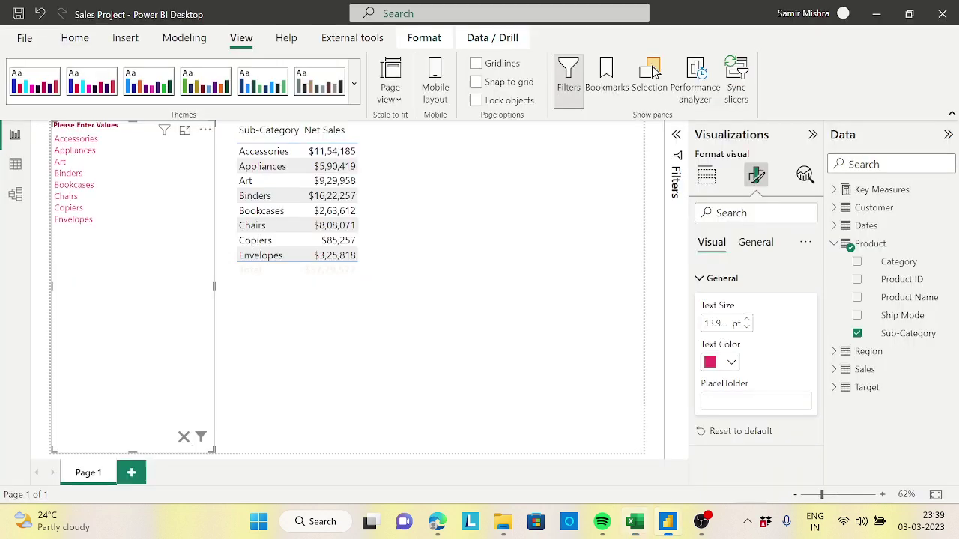
{"action": "key", "text": "ctrl+a"}
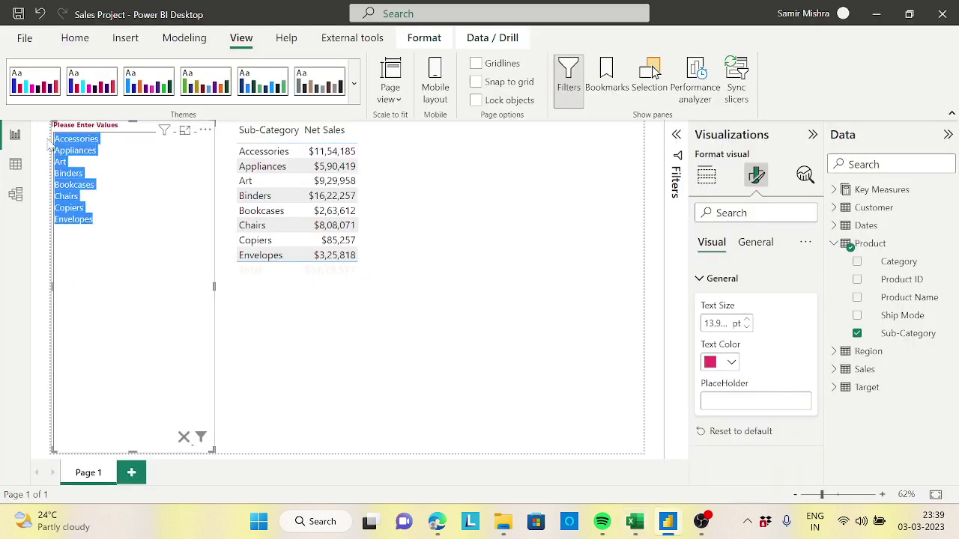
{"action": "key", "text": "BackSpace"}
{"action": "key", "text": "ctrl+v"}
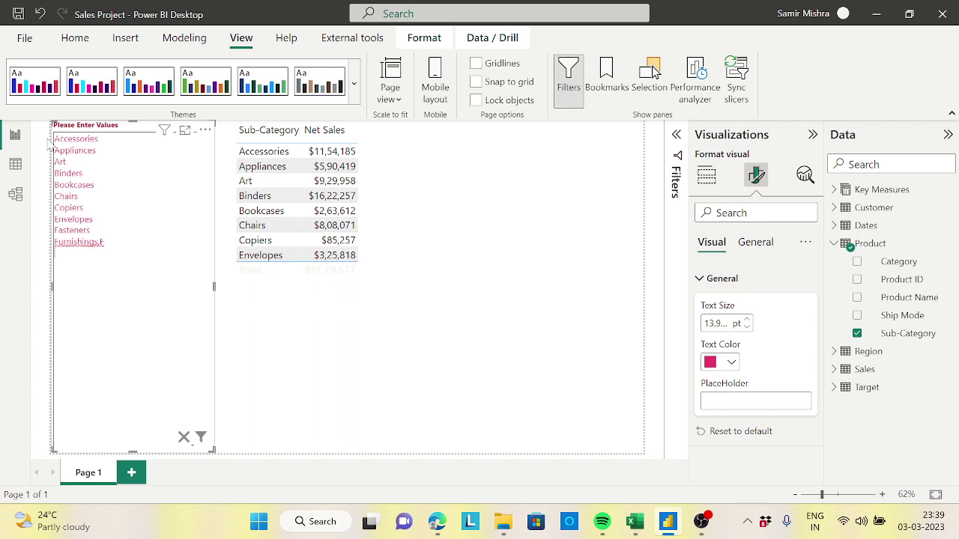
{"action": "left_click", "coordinate": [200, 438]}
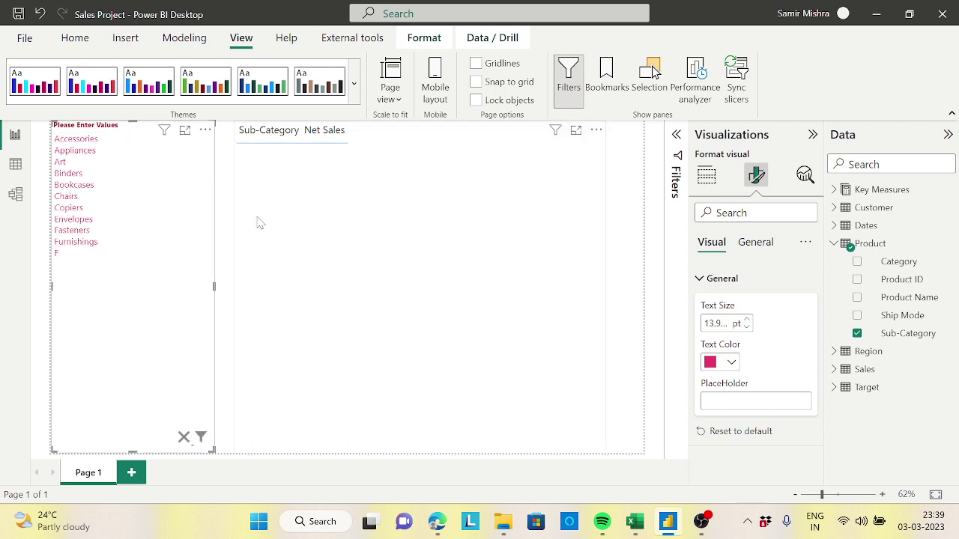
{"action": "key", "text": "alt+Tab"}
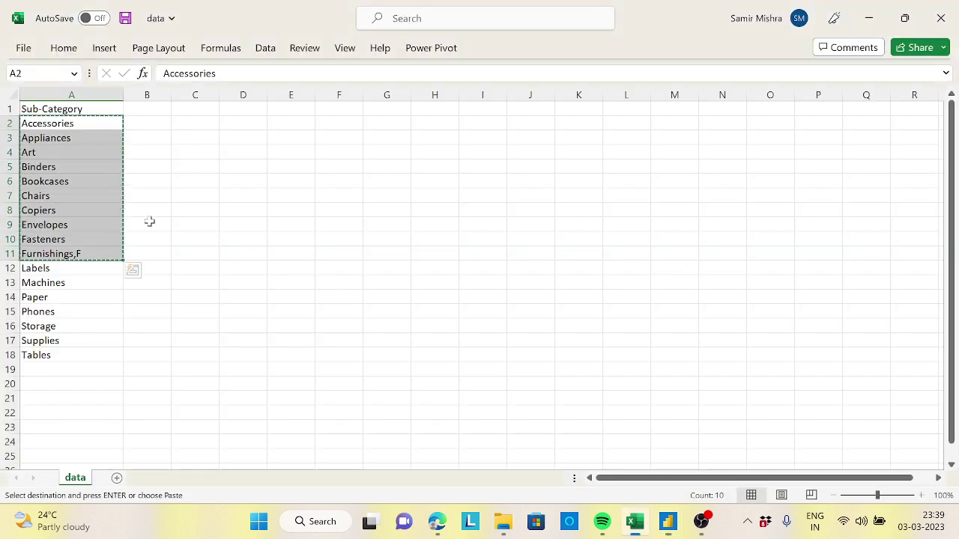
Restore A11 to 'Furnishings' and copy the 13 names Accessories to Paper (A2:A14).
{"action": "left_click", "coordinate": [94, 255]}
{"action": "key", "text": "F2"}
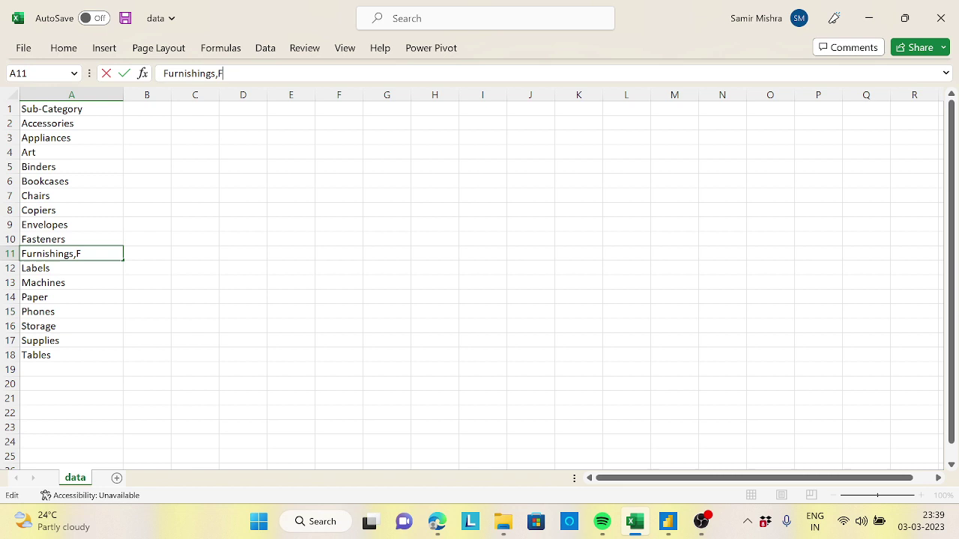
{"action": "key", "text": "BackSpace"}
{"action": "key", "text": "BackSpace"}
{"action": "left_click", "coordinate": [241, 260]}
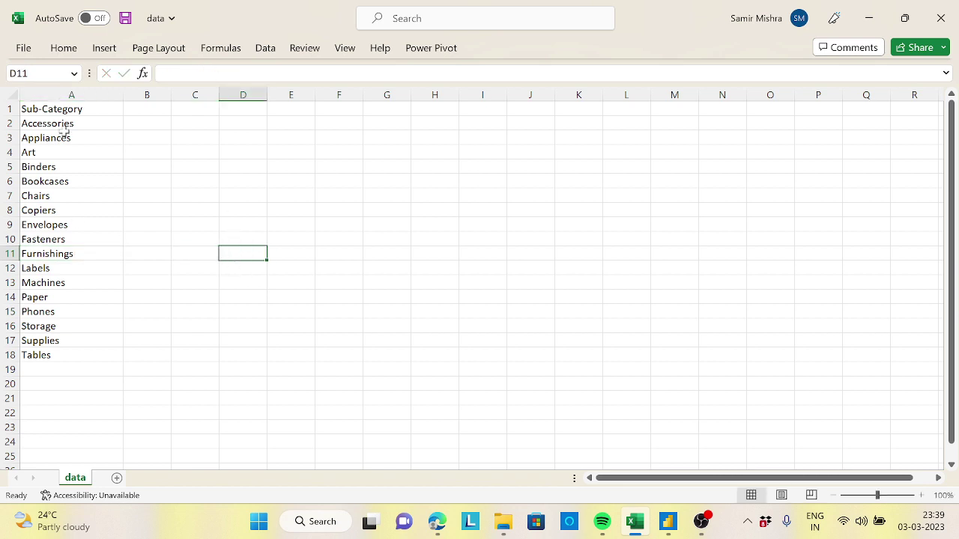
{"action": "left_click_drag", "start_coordinate": [64, 124], "coordinate": [54, 297]}
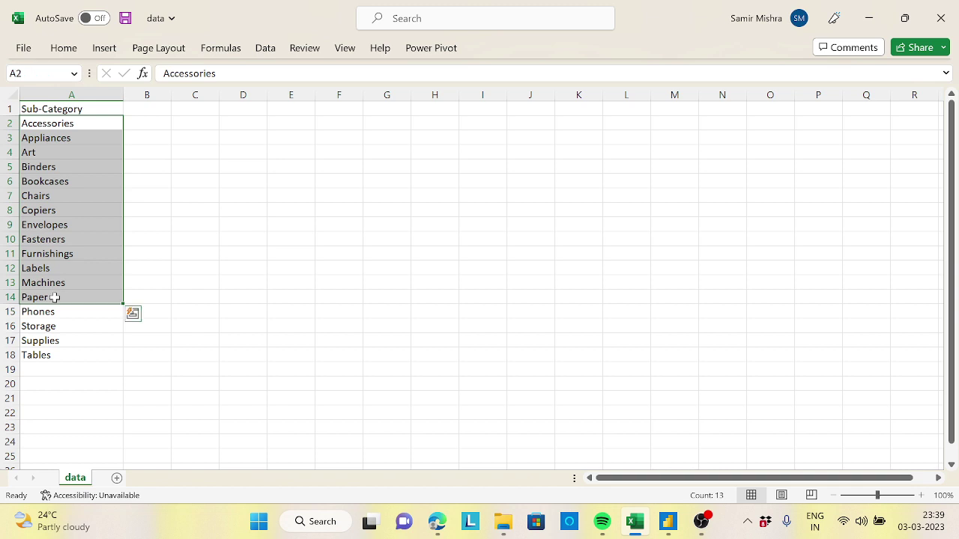
{"action": "key", "text": "ctrl+c"}
Replace the filter list with the 13 names Accessories to Paper and apply it.
{"action": "key", "text": "alt+Tab"}
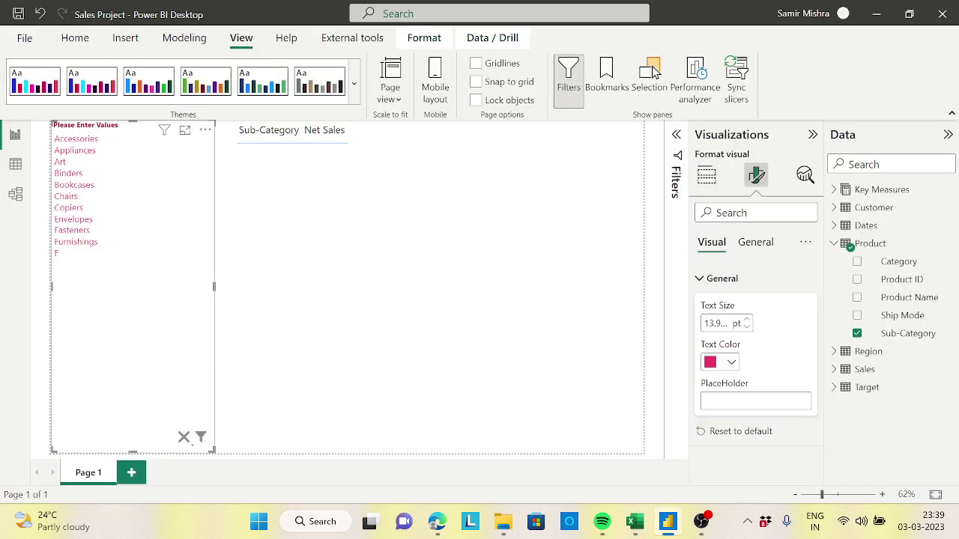
{"action": "left_click_drag", "start_coordinate": [60, 255], "coordinate": [46, 138]}
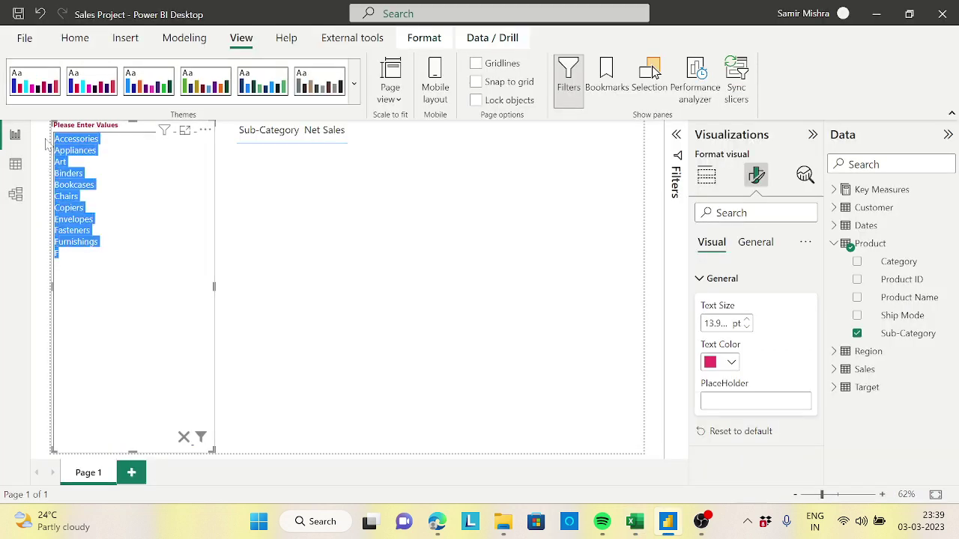
{"action": "key", "text": "ctrl+v"}
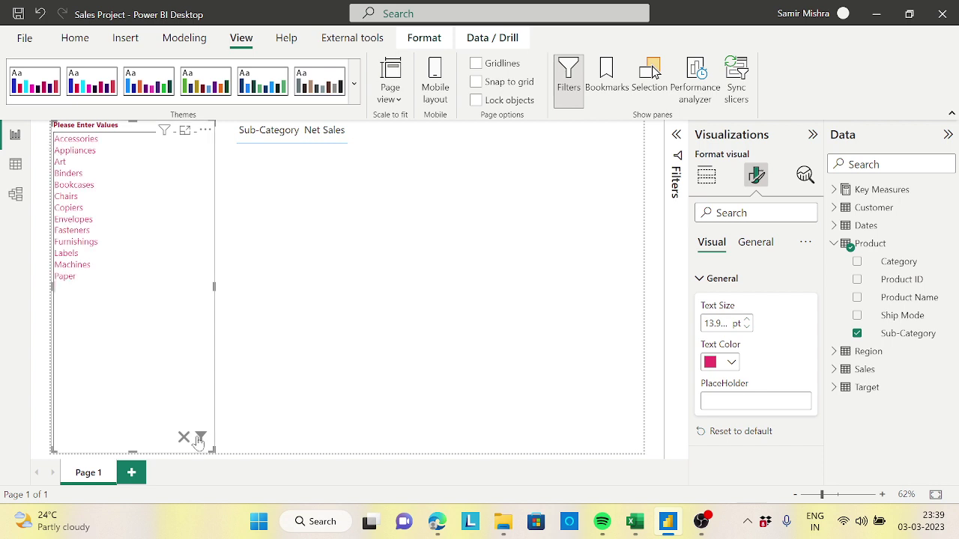
{"action": "left_click", "coordinate": [200, 438]}
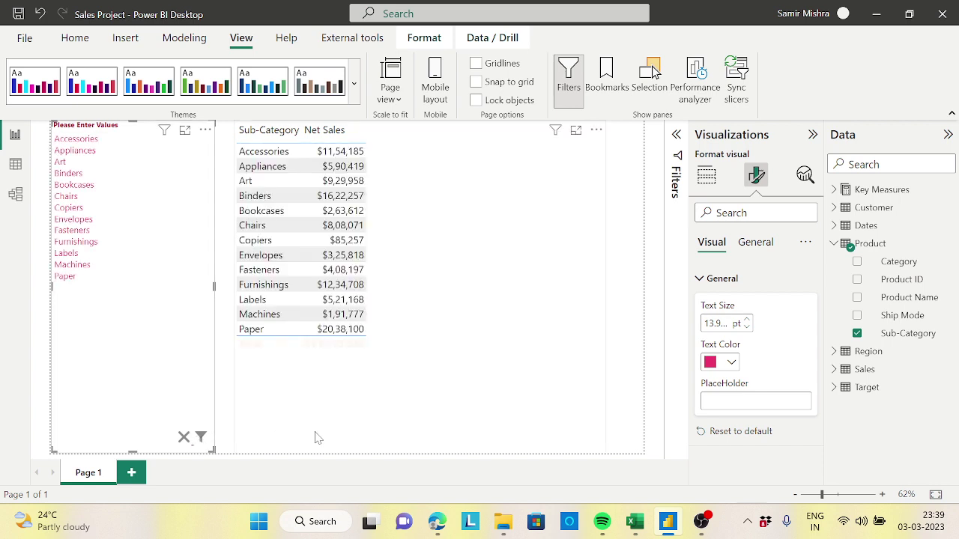